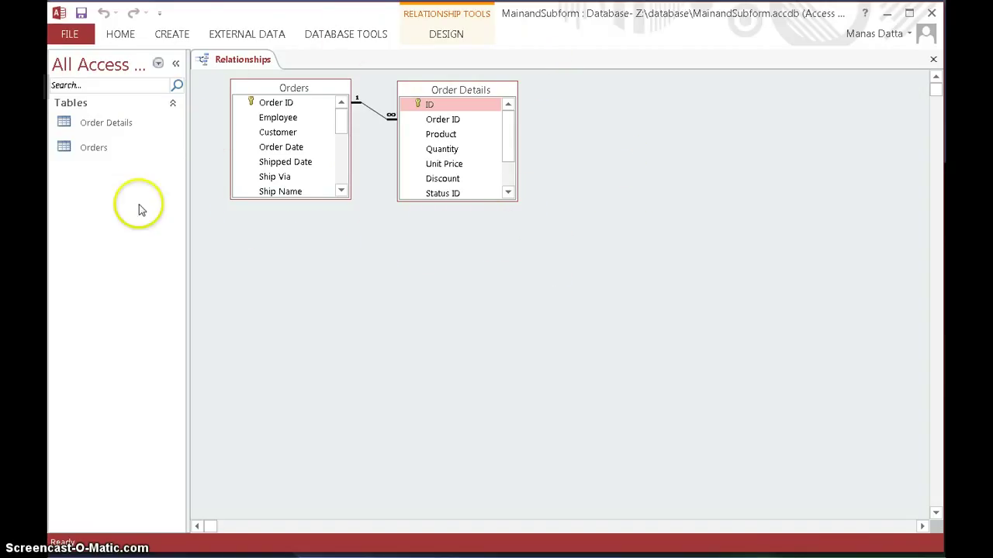
Look over the Order Details and Orders tables, marking the Order Date field
{"action": "left_click", "coordinate": [99, 132]}
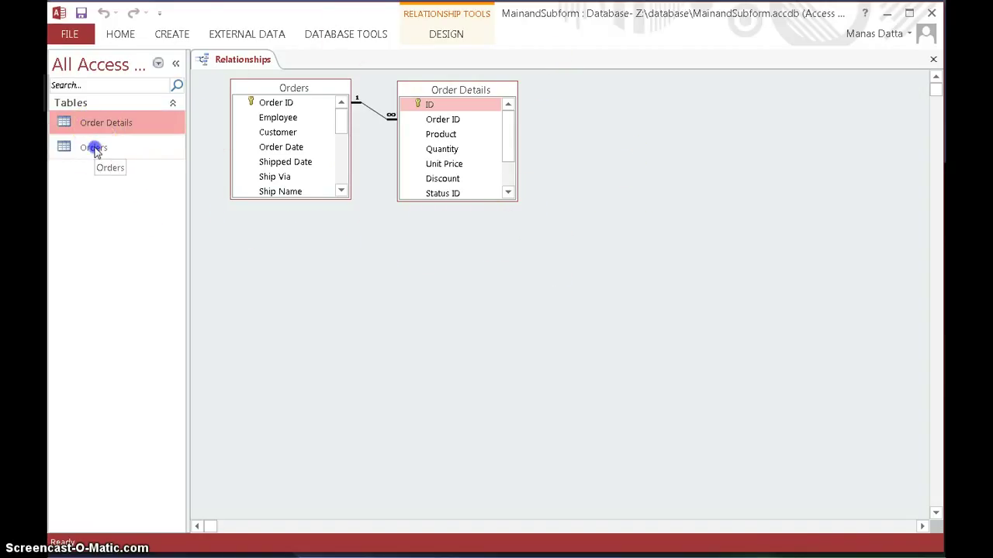
{"action": "left_click", "coordinate": [95, 150]}
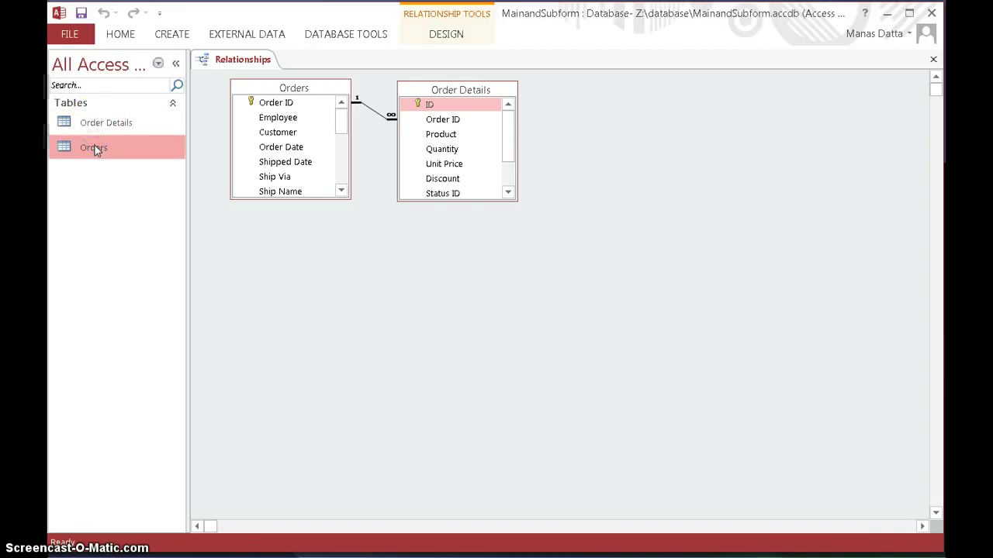
{"action": "left_click", "coordinate": [92, 128]}
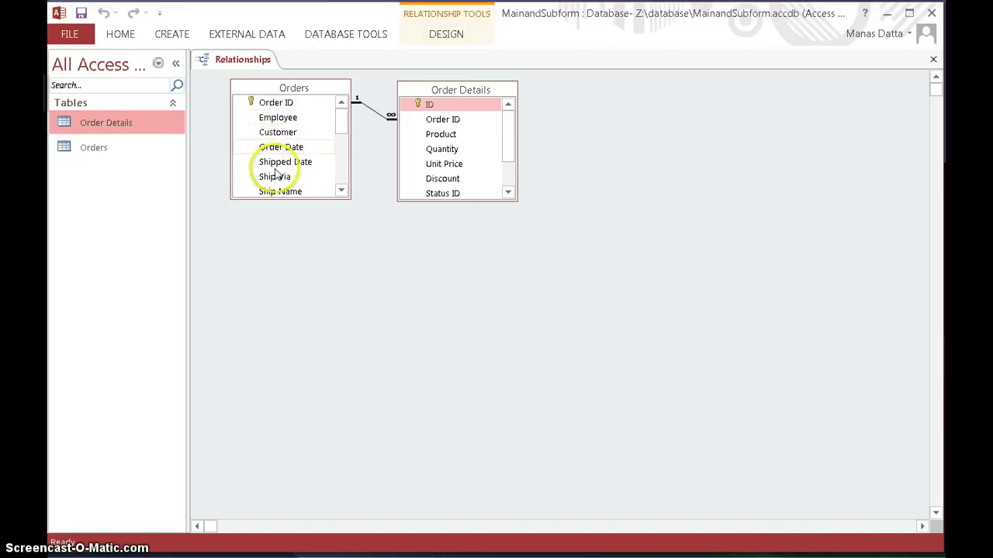
{"action": "mouse_move", "coordinate": [342, 126]}
{"action": "left_mouse_down"}
{"action": "mouse_move", "coordinate": [340, 159]}
{"action": "mouse_move", "coordinate": [339, 122]}
{"action": "left_mouse_up"}
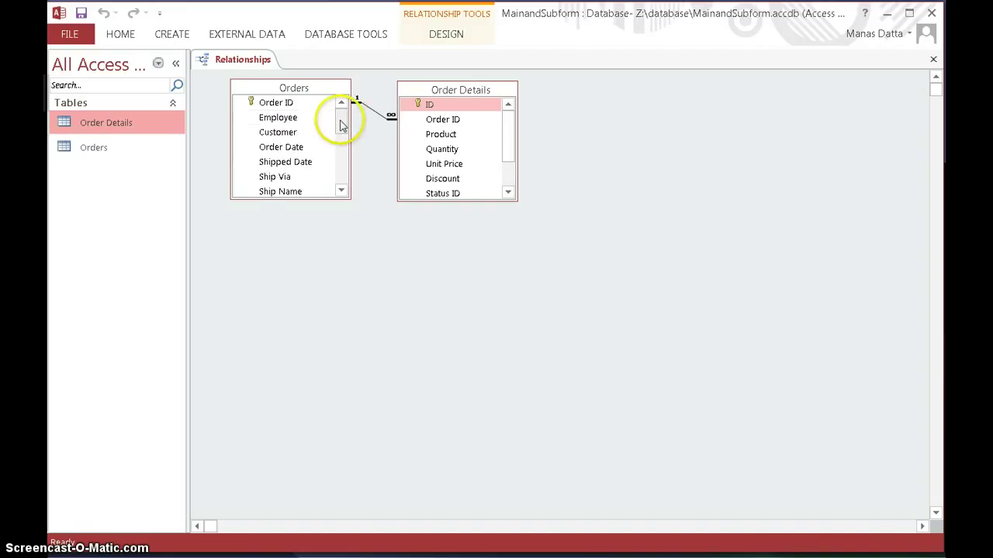
{"action": "left_click", "coordinate": [274, 152]}
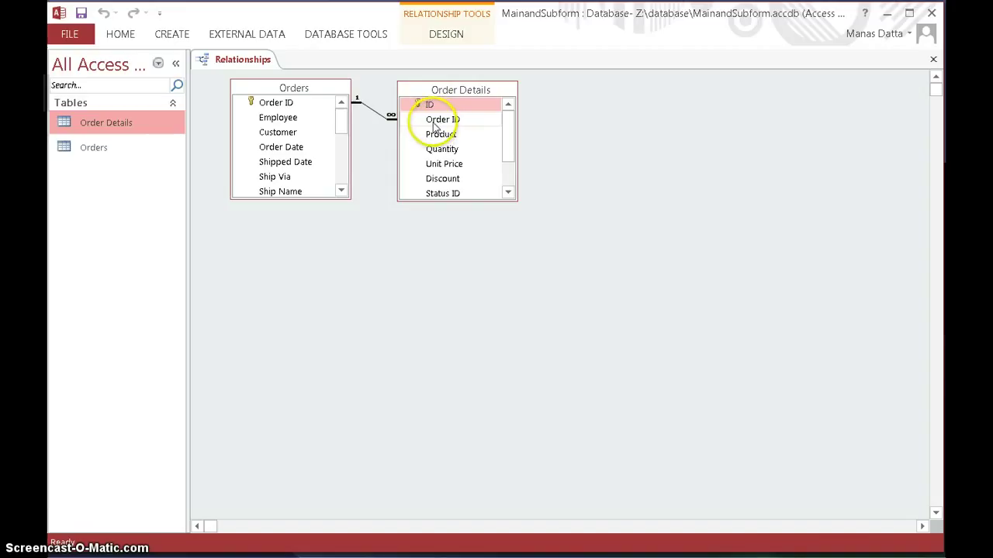
Select the Orders table and launch the Form Wizard from the Create tab
{"action": "left_click", "coordinate": [92, 154]}
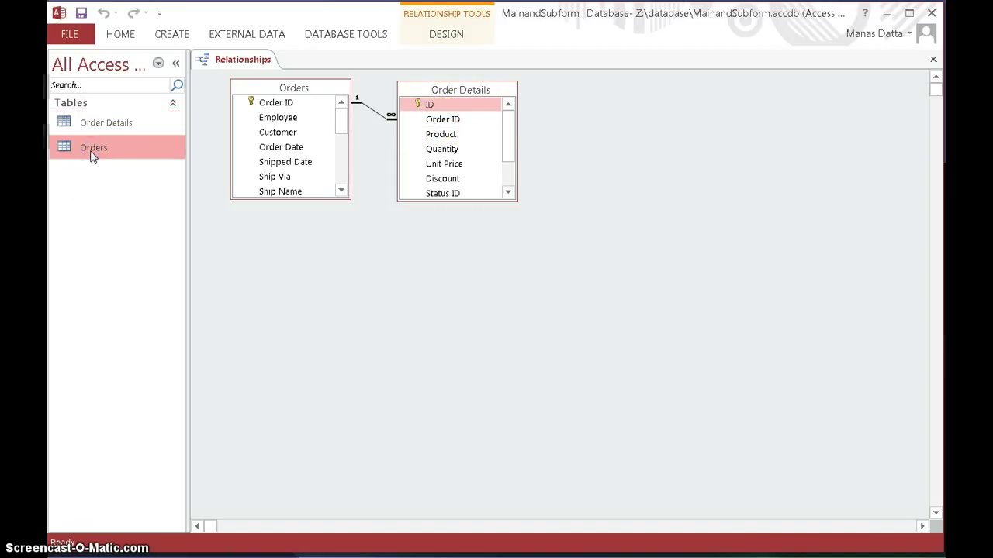
{"action": "left_click", "coordinate": [172, 35]}
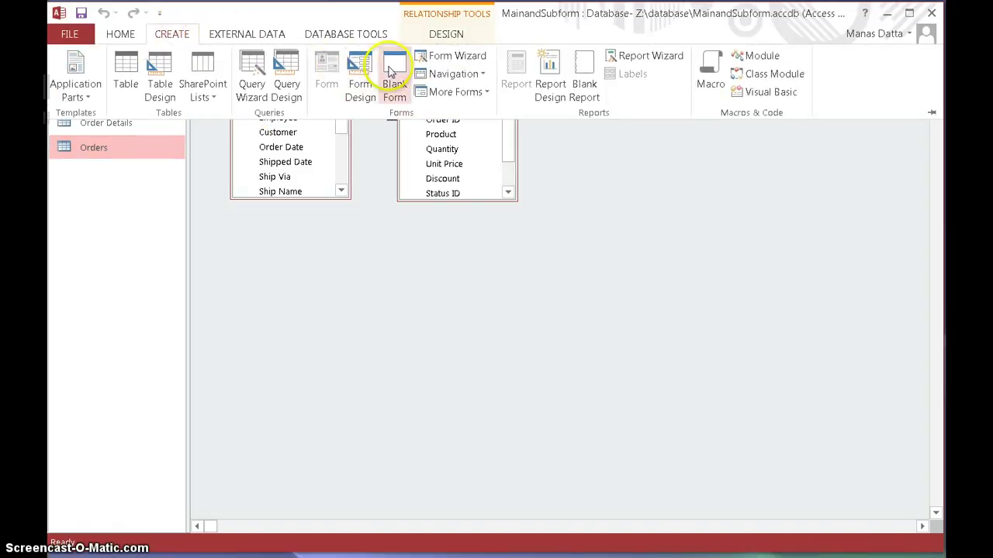
{"action": "left_click", "coordinate": [446, 59]}
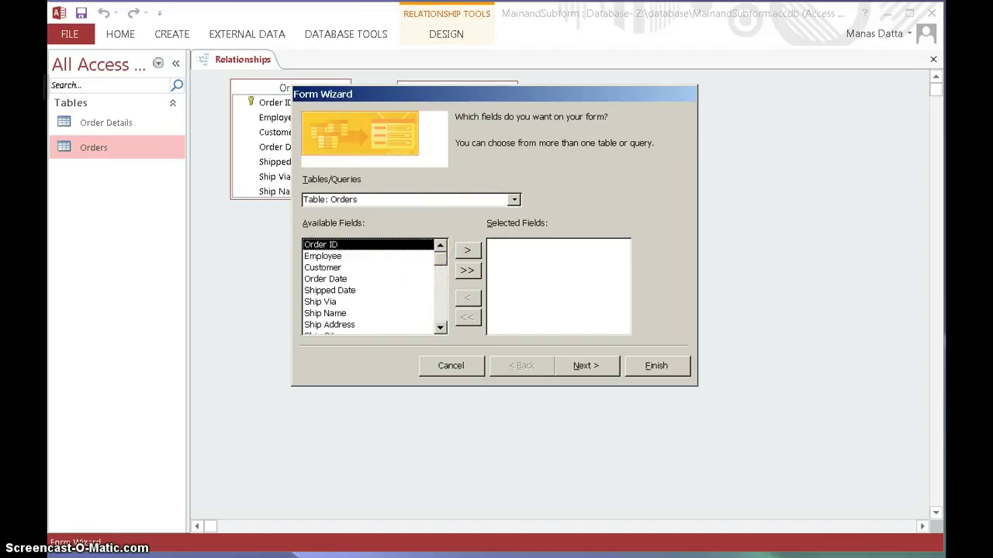
Add Order ID, Employee, Customer and Order Date from Orders to the form's fields
{"action": "left_click", "coordinate": [469, 252]}
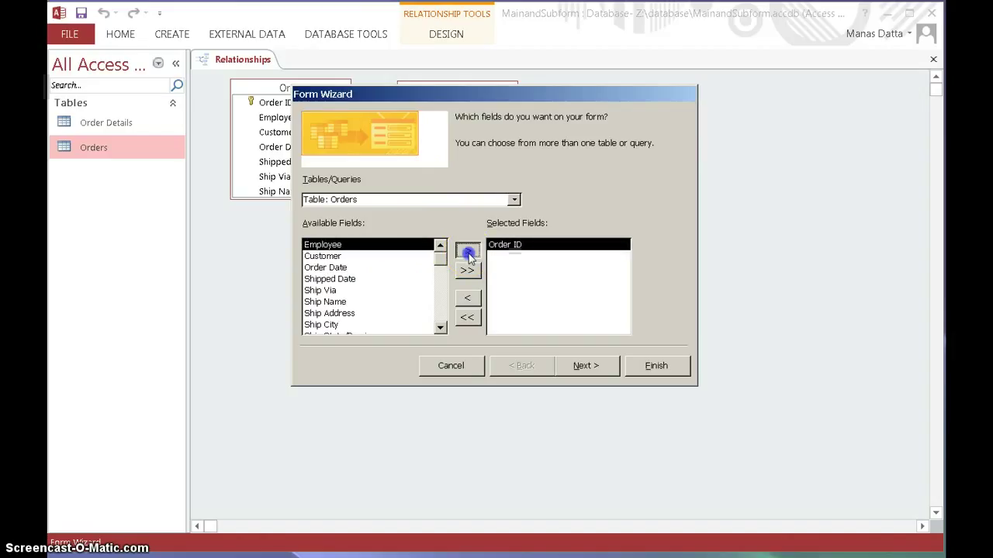
{"action": "left_click", "coordinate": [468, 253]}
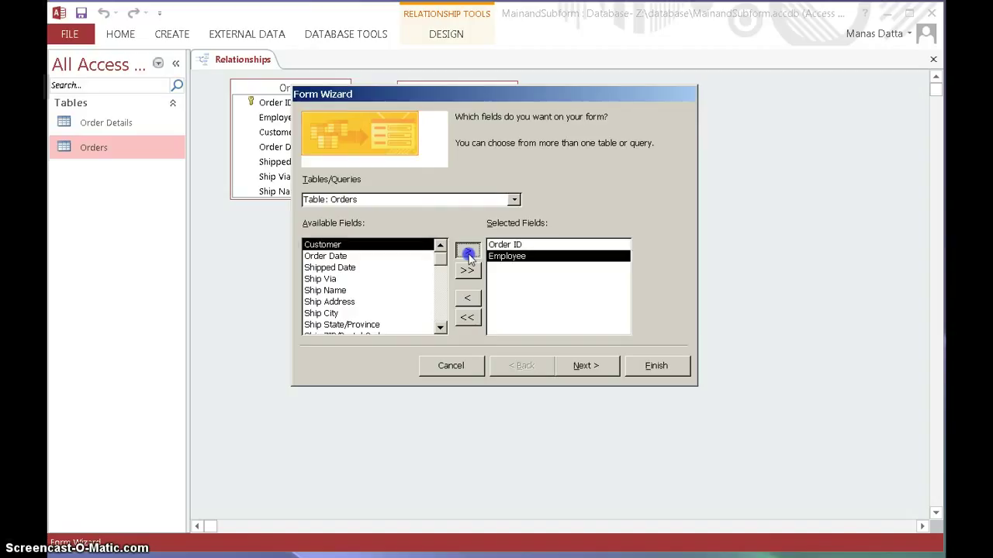
{"action": "left_click", "coordinate": [468, 253]}
{"action": "left_click", "coordinate": [468, 253]}
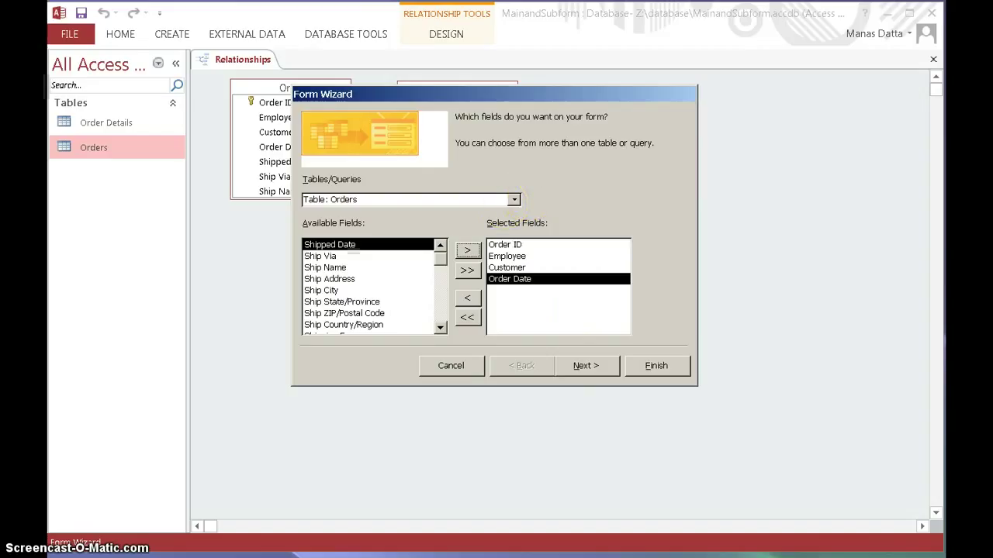
Add Order Details' ID, Order ID, Product, Quantity, Unit Price and Discount, leaving out Status ID
{"action": "left_click", "coordinate": [515, 201]}
{"action": "left_click", "coordinate": [362, 212]}
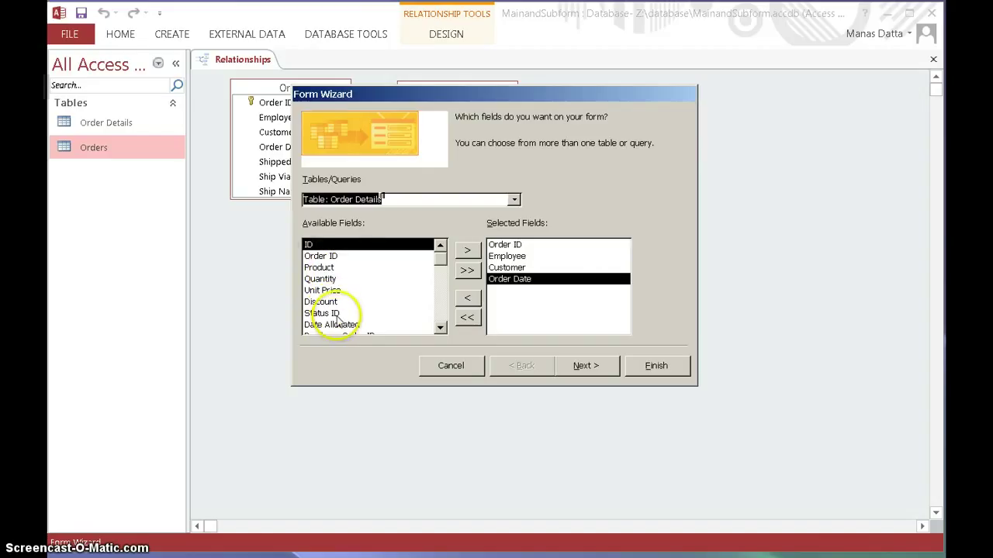
{"action": "left_click", "coordinate": [467, 251]}
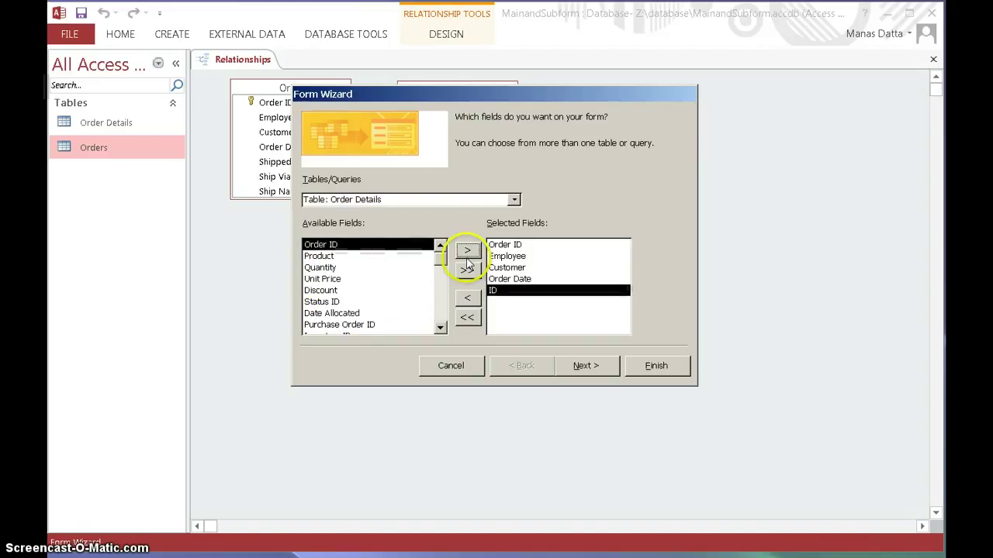
{"action": "left_click", "coordinate": [468, 253]}
{"action": "left_click", "coordinate": [467, 255]}
{"action": "left_click", "coordinate": [467, 254]}
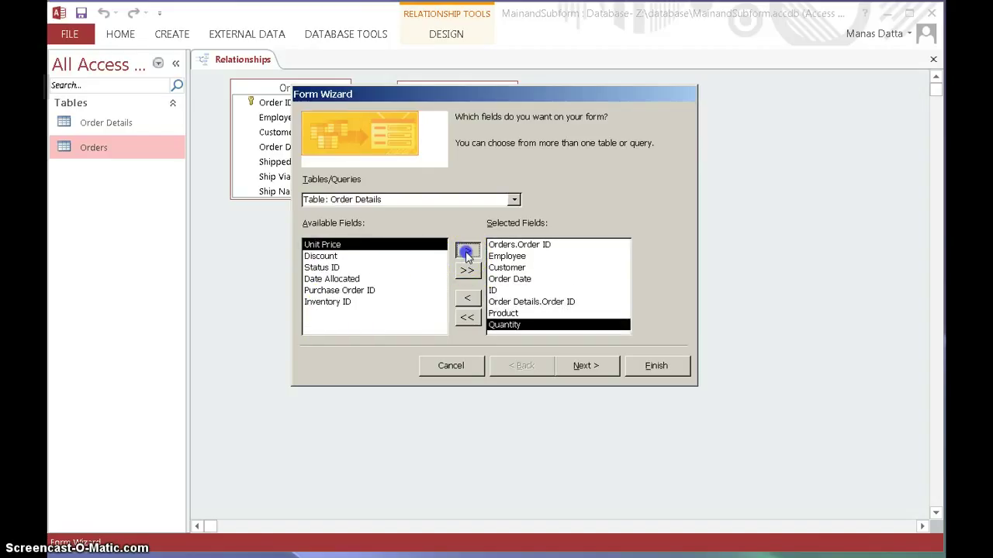
{"action": "left_click", "coordinate": [467, 255]}
{"action": "left_click", "coordinate": [467, 254]}
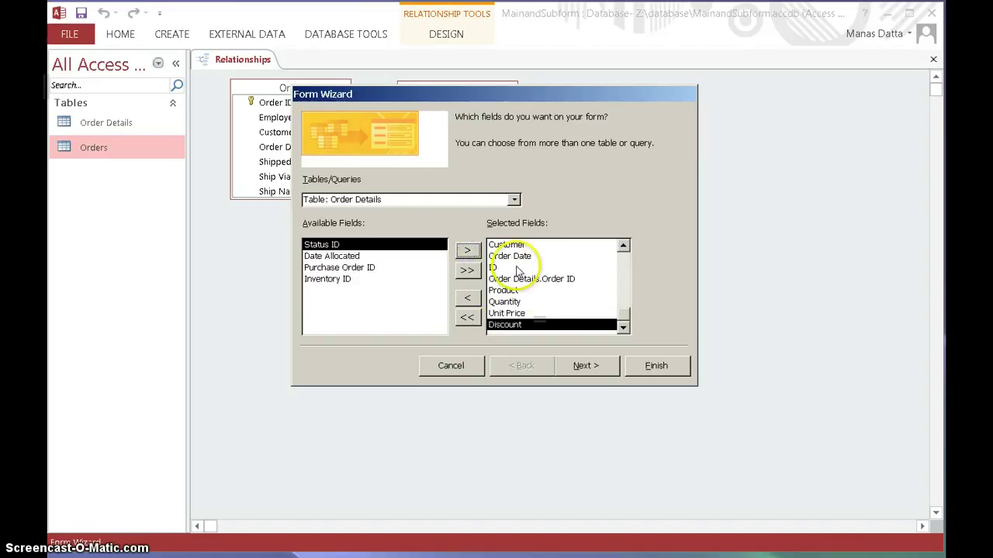
{"action": "left_click", "coordinate": [470, 251]}
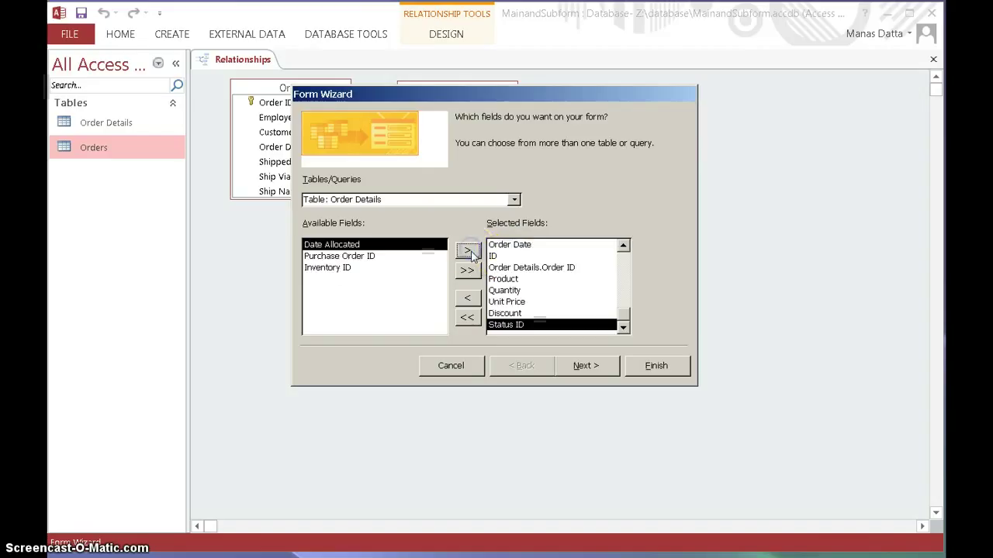
{"action": "left_click", "coordinate": [468, 299]}
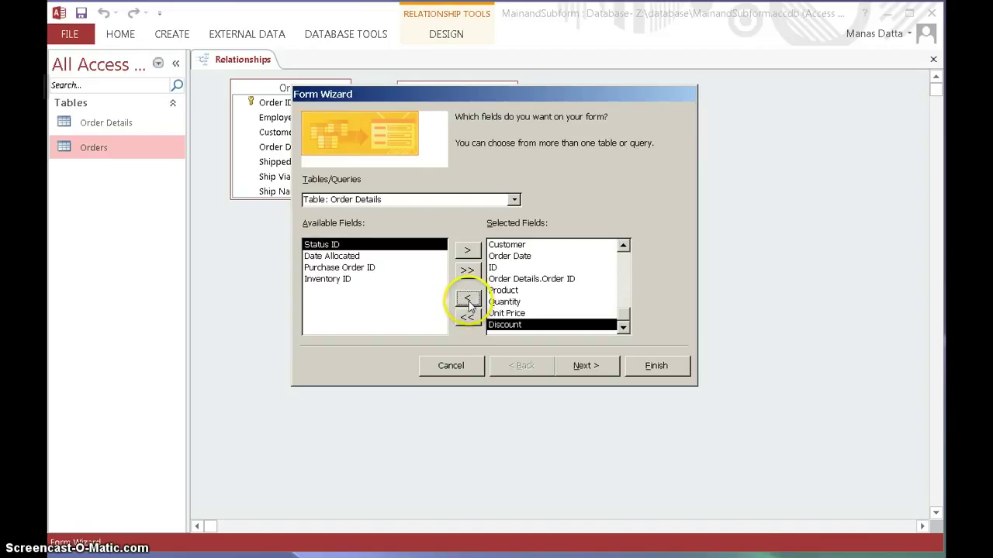
{"action": "left_click", "coordinate": [585, 365]}
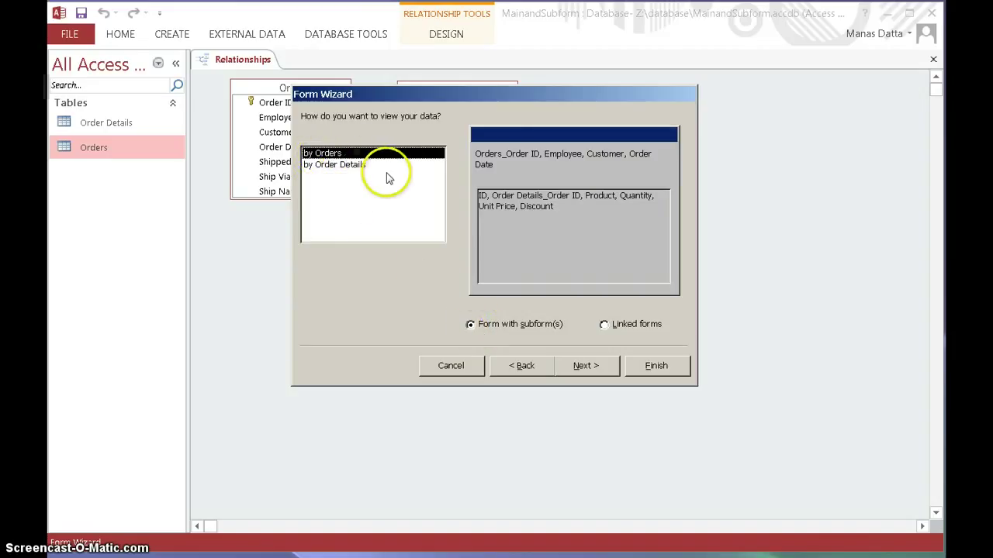
Keep view by Orders and the Datasheet layout, name the subform 'Order Subform', and finish in Design view
{"action": "left_click", "coordinate": [595, 365]}
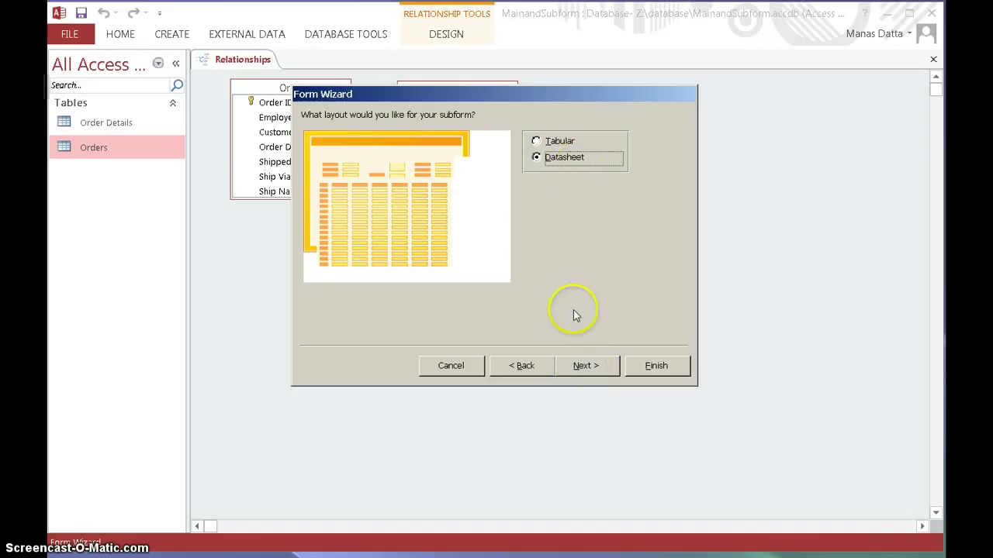
{"action": "left_click", "coordinate": [580, 368]}
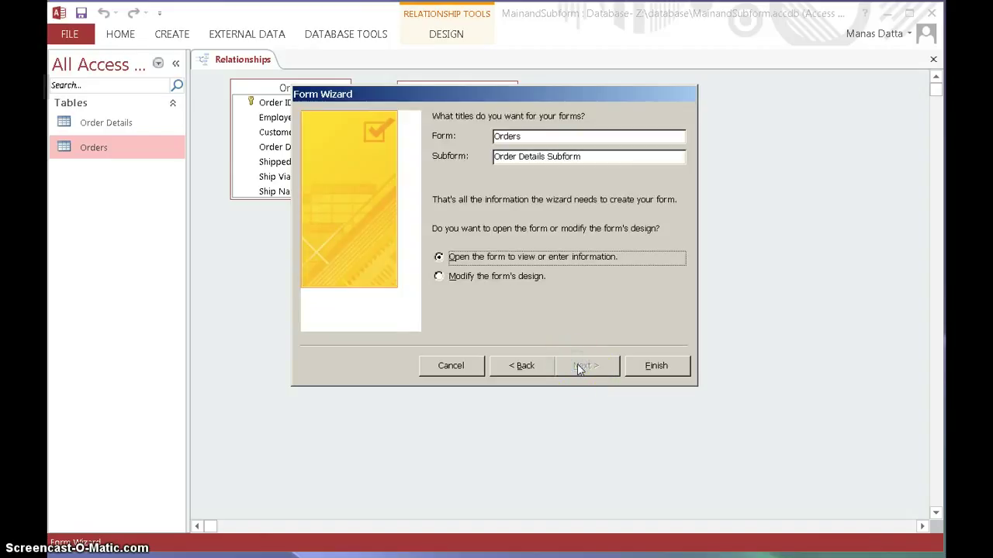
{"action": "left_click", "coordinate": [439, 278]}
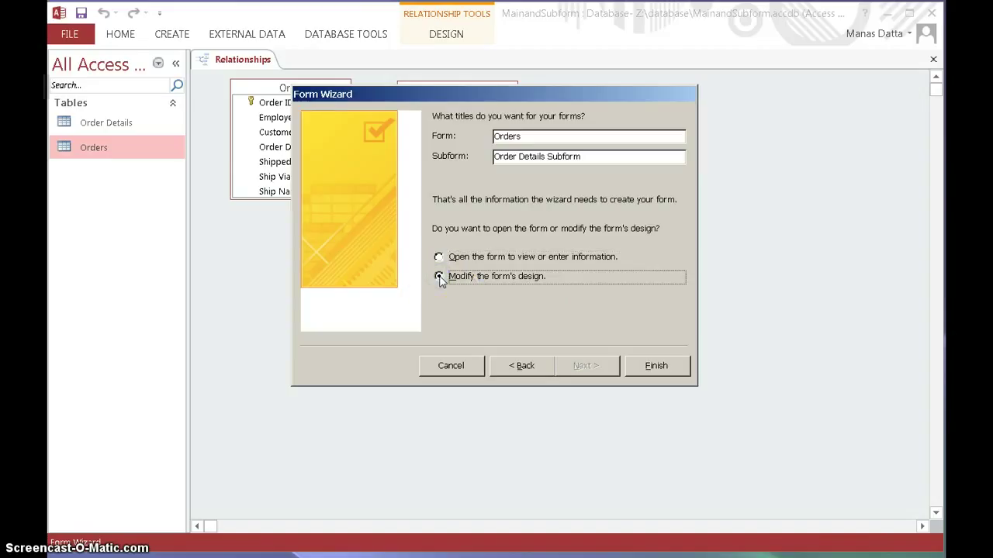
{"action": "left_click", "coordinate": [544, 166]}
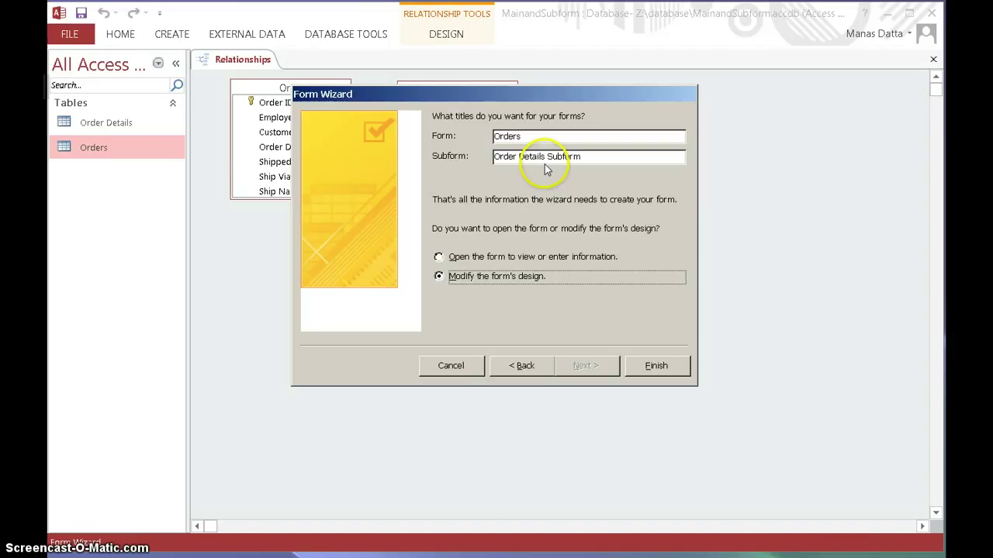
{"action": "left_click", "coordinate": [548, 155]}
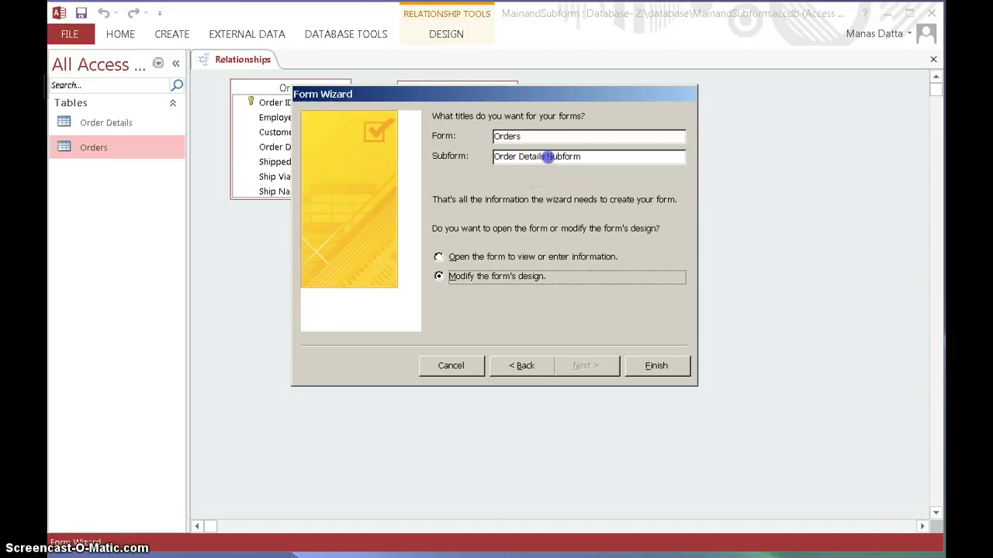
{"action": "key", "text": "BackSpace"}
{"action": "key", "text": "BackSpace"}
{"action": "key", "text": "BackSpace"}
{"action": "key", "text": "BackSpace"}
{"action": "key", "text": "BackSpace"}
{"action": "key", "text": "BackSpace"}
{"action": "key", "text": "BackSpace"}
{"action": "key", "text": "BackSpace"}
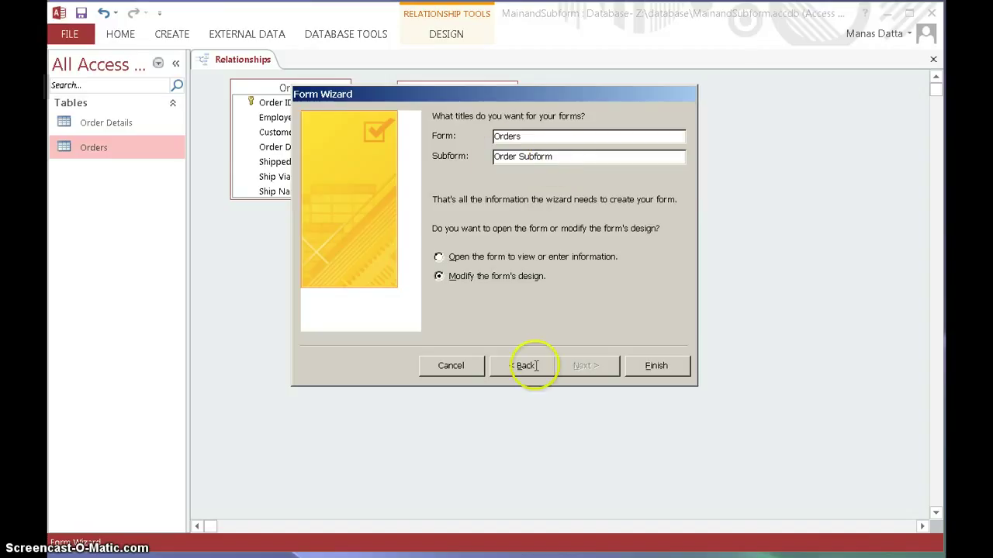
{"action": "left_click", "coordinate": [654, 366]}
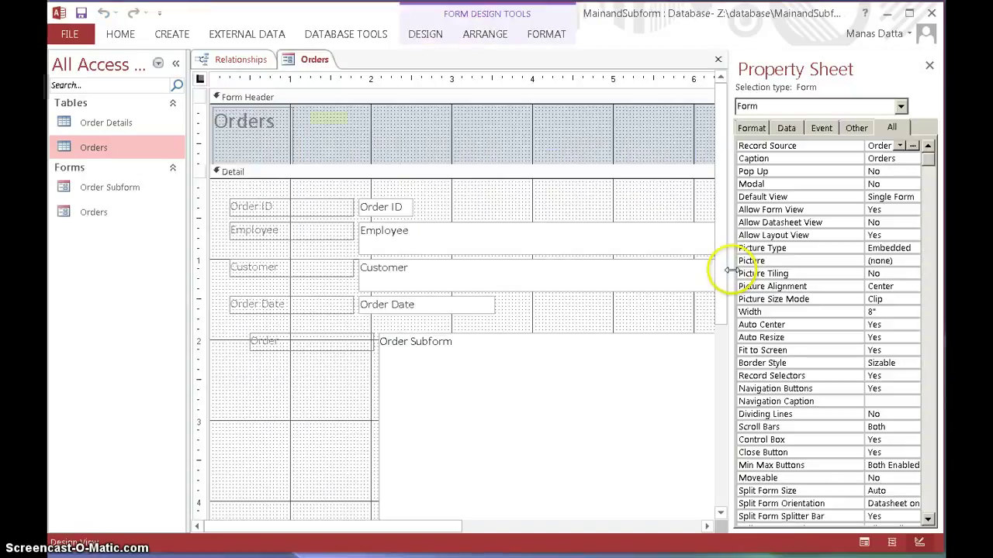
{"action": "left_click_drag", "start_coordinate": [731, 270], "coordinate": [896, 267]}
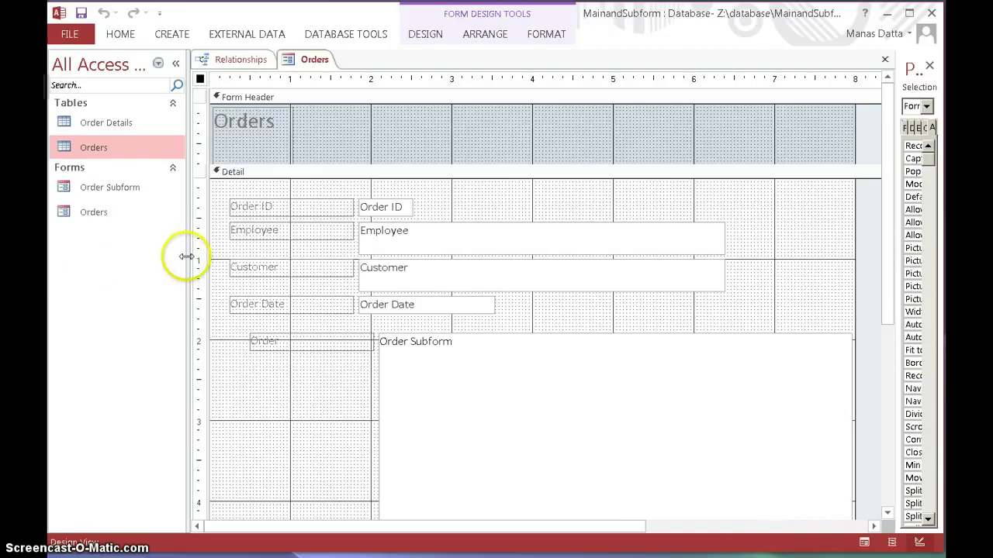
Drag the Order Subform's left edge further left across the detail area and save the Orders form
{"action": "left_click_drag", "start_coordinate": [187, 256], "coordinate": [145, 256]}
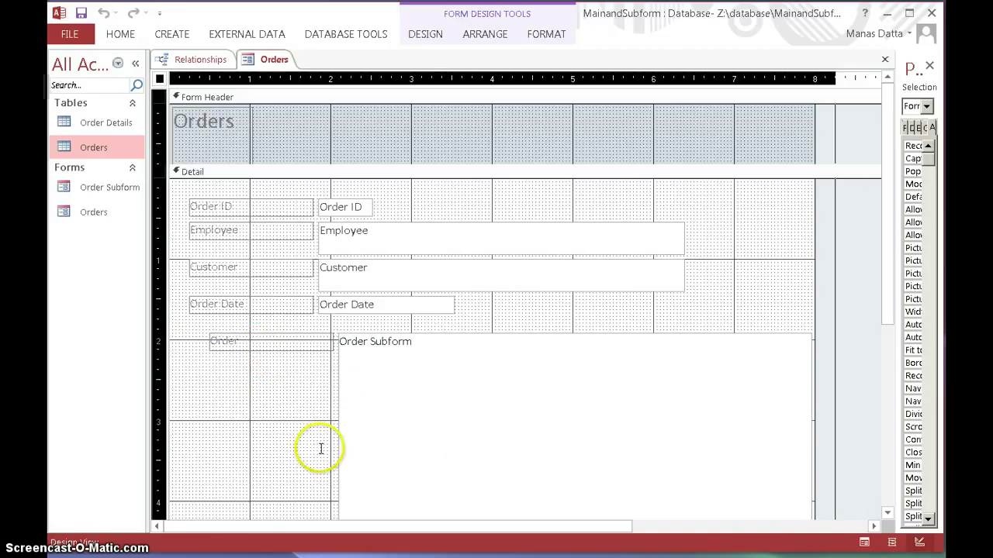
{"action": "left_click_drag", "start_coordinate": [316, 448], "coordinate": [189, 439]}
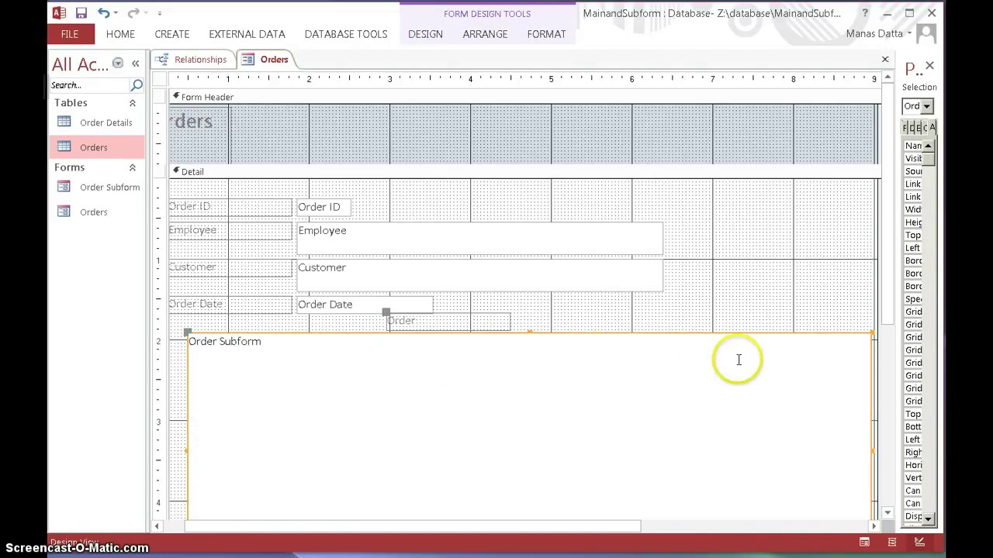
{"action": "left_click_drag", "start_coordinate": [884, 296], "coordinate": [883, 334]}
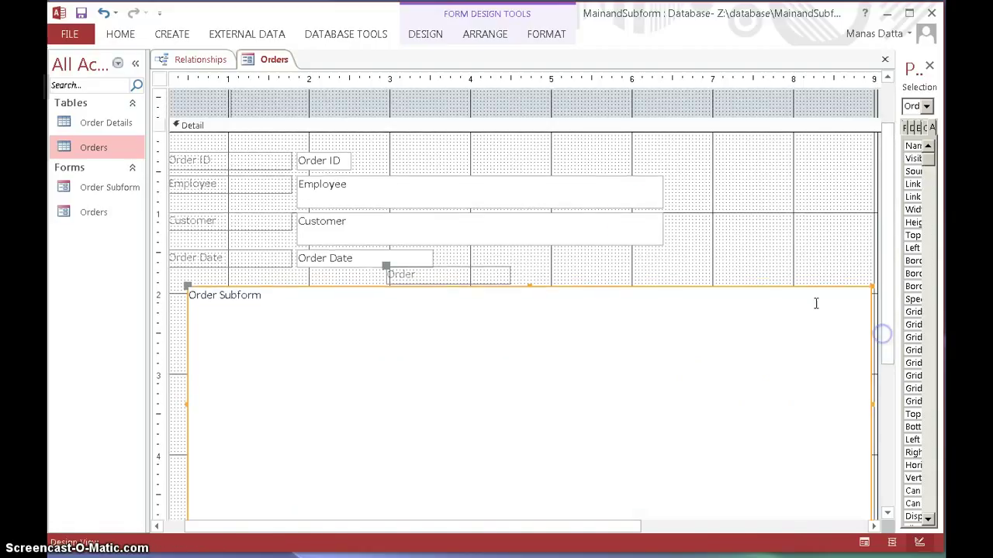
{"action": "left_click", "coordinate": [264, 62]}
{"action": "right_click", "coordinate": [264, 62]}
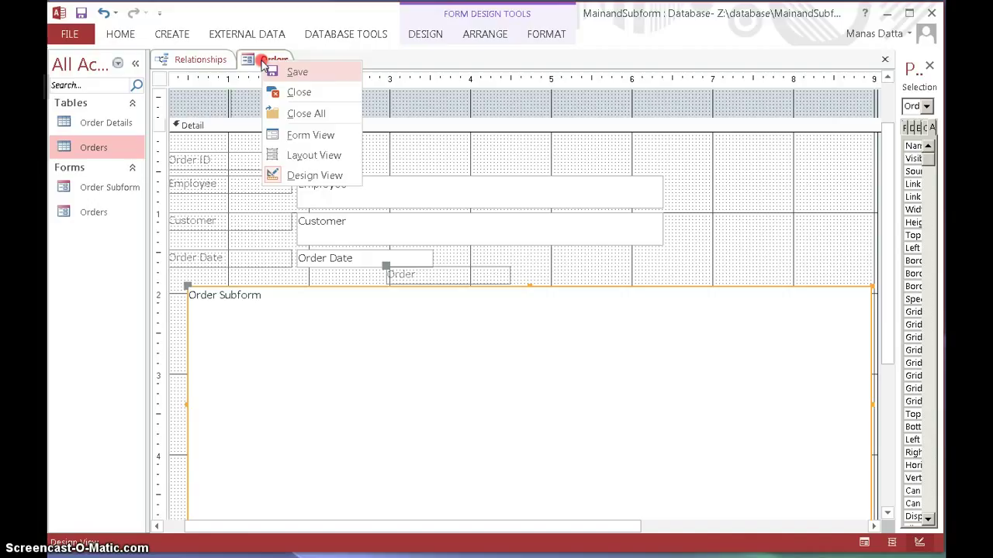
{"action": "left_click", "coordinate": [289, 72]}
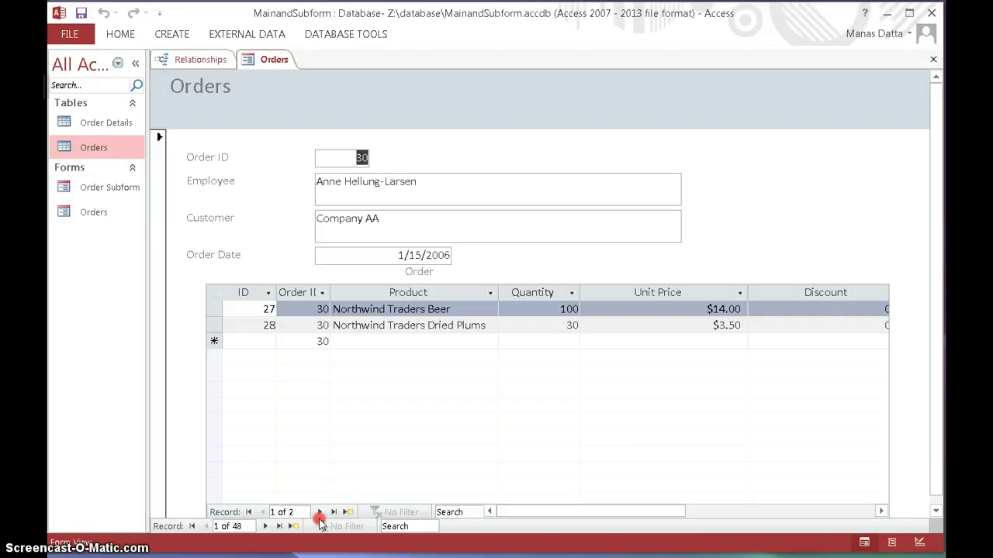
Step through the order records, ending on order 42 (record 13 of 48)
{"action": "left_click", "coordinate": [265, 526]}
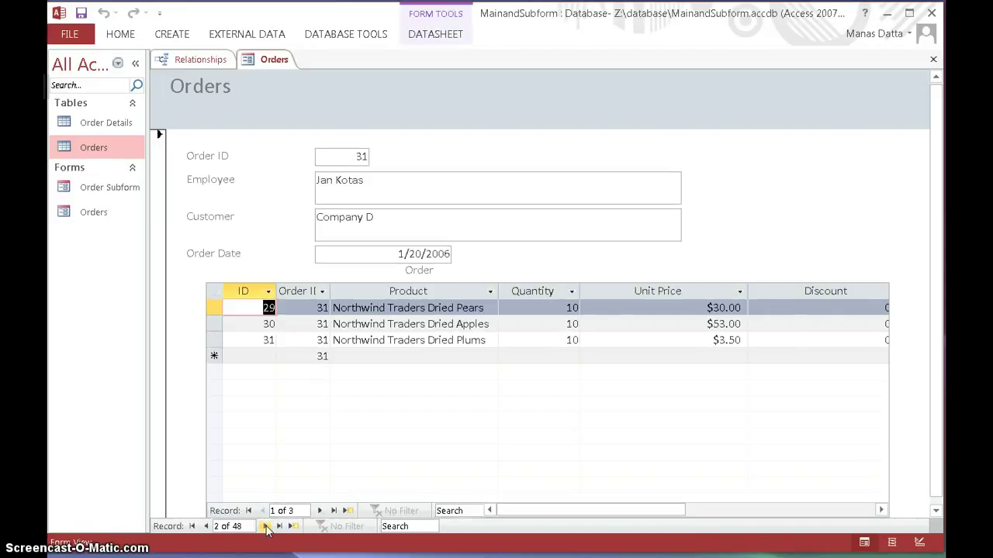
{"action": "left_click", "coordinate": [264, 526]}
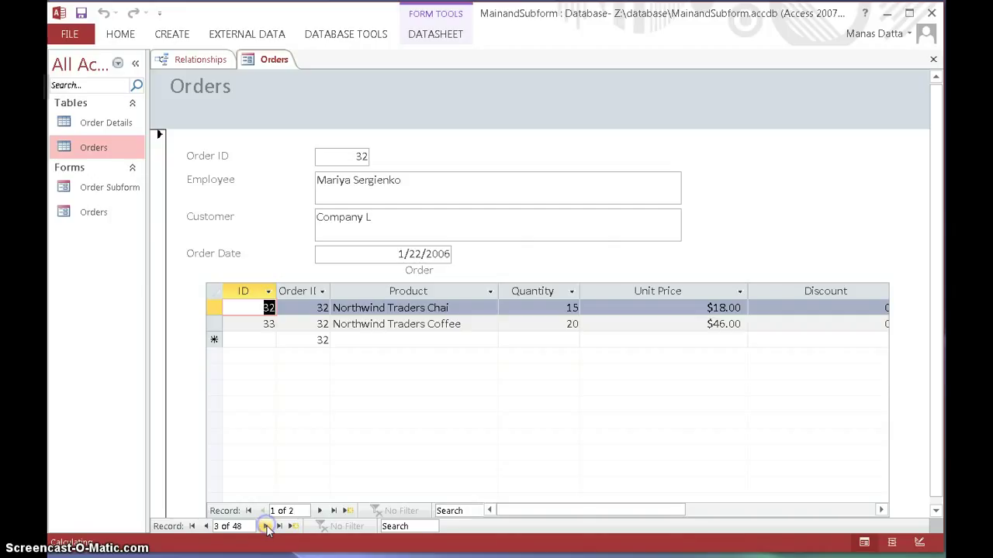
{"action": "left_click", "coordinate": [266, 527]}
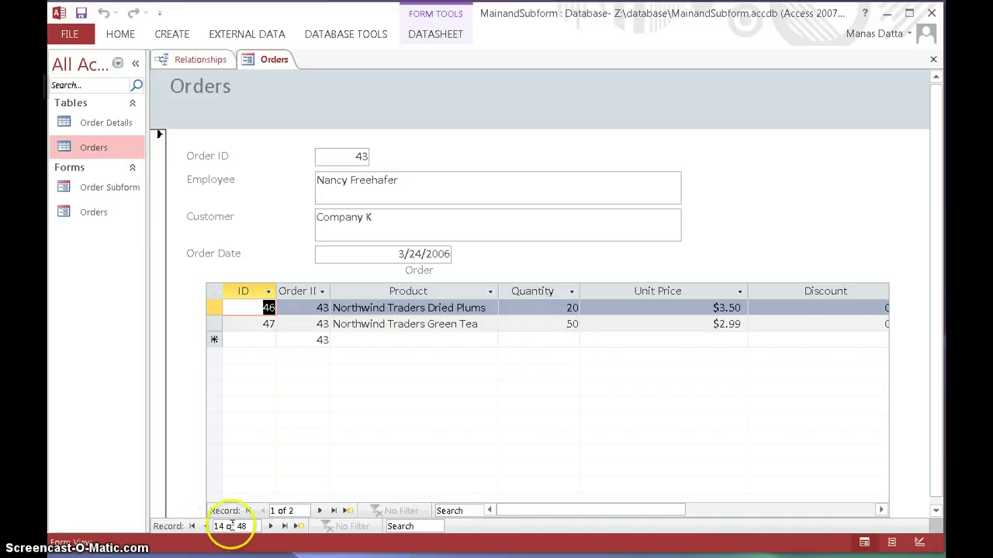
{"action": "left_click", "coordinate": [206, 527]}
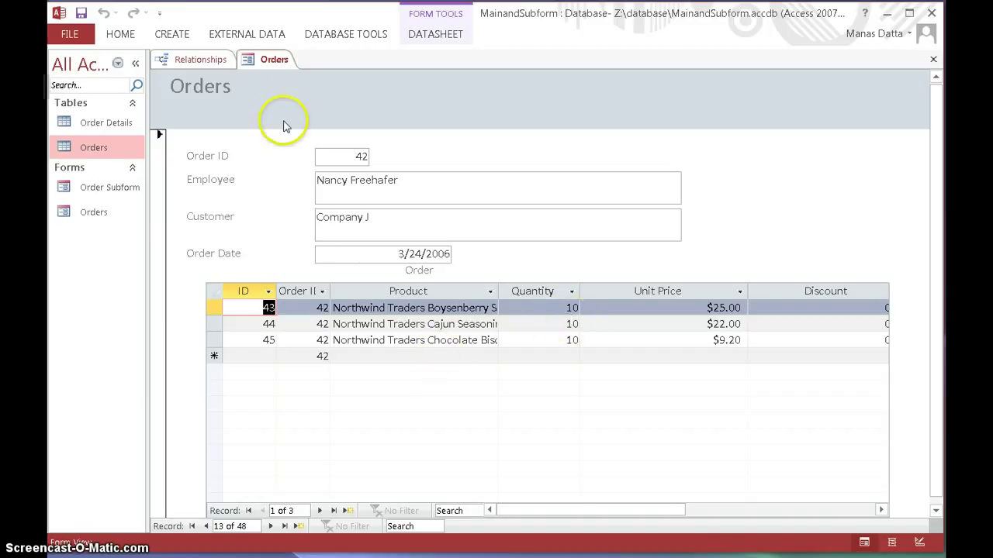
Save the Orders form and select Order Subform in the Navigation Pane
{"action": "right_click", "coordinate": [272, 63]}
{"action": "left_click", "coordinate": [293, 78]}
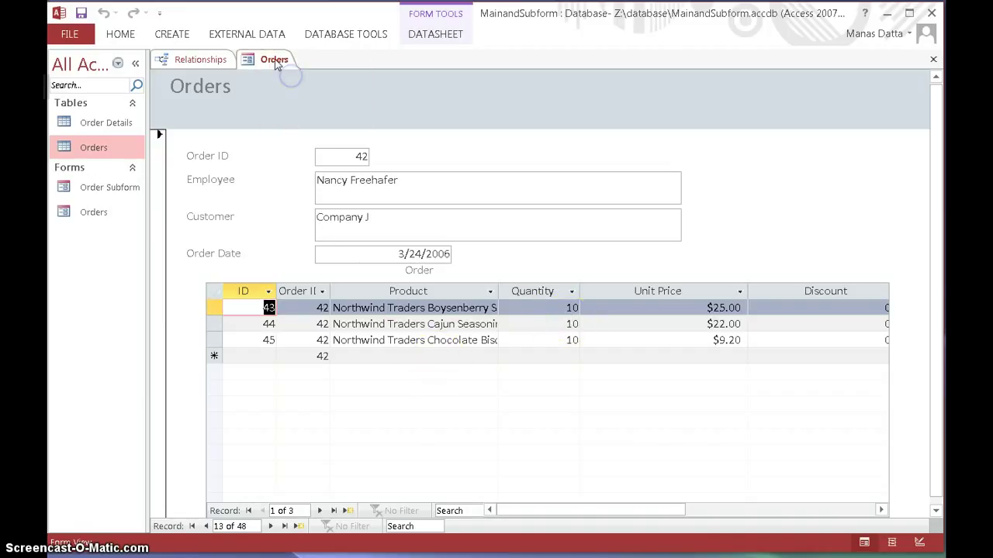
{"action": "left_click", "coordinate": [90, 188]}
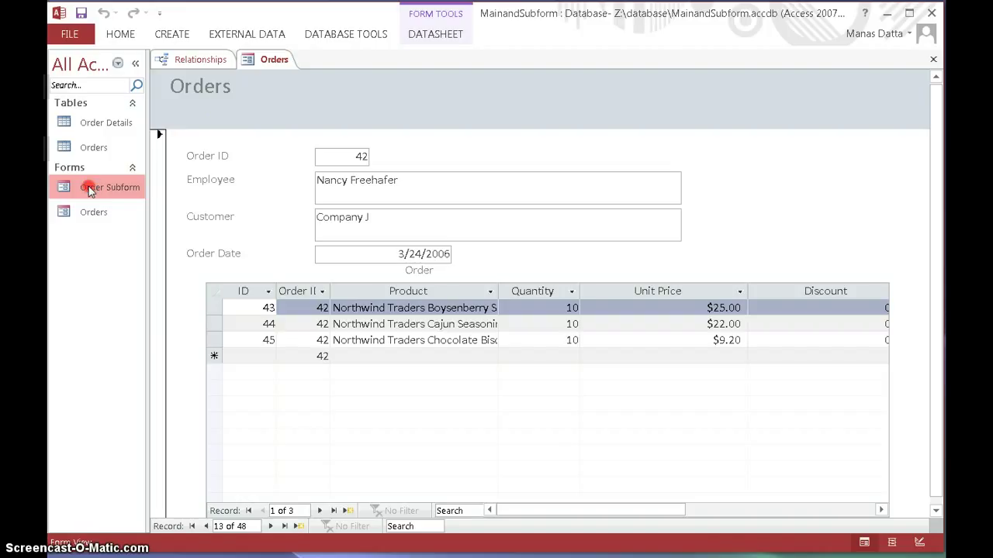
View Order Subform in Form view, step through five line-item records, then return to Design view
{"action": "right_click", "coordinate": [90, 190]}
{"action": "left_click", "coordinate": [129, 237]}
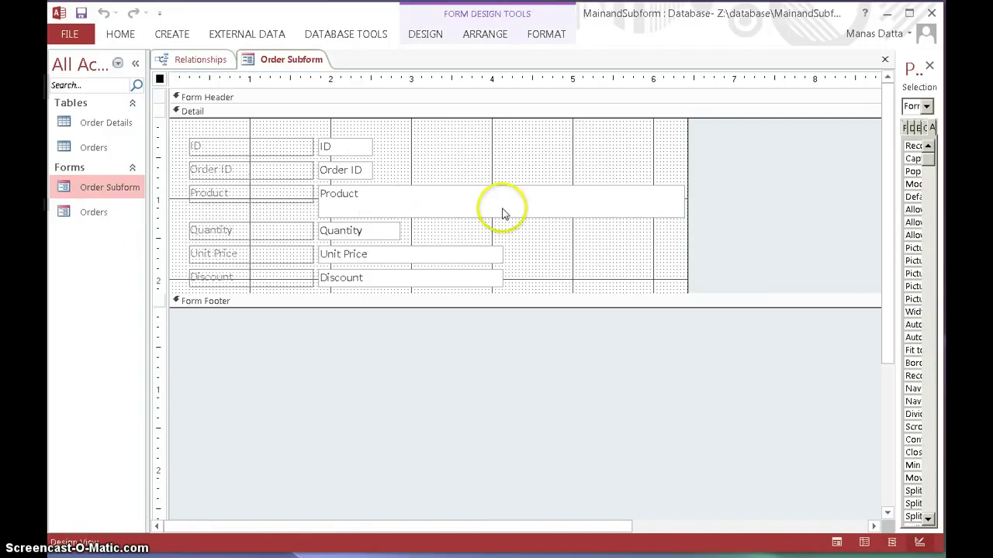
{"action": "right_click", "coordinate": [275, 62]}
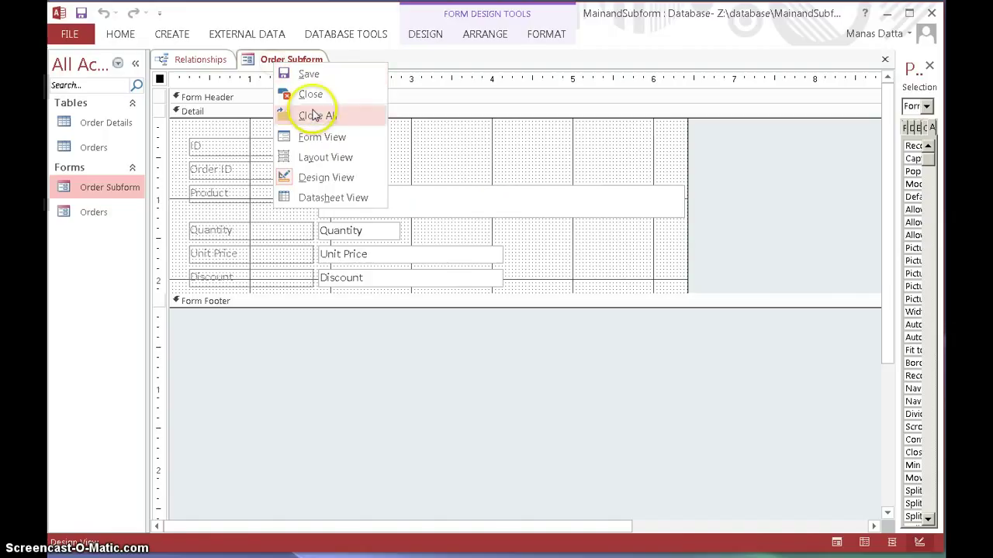
{"action": "left_click", "coordinate": [314, 138]}
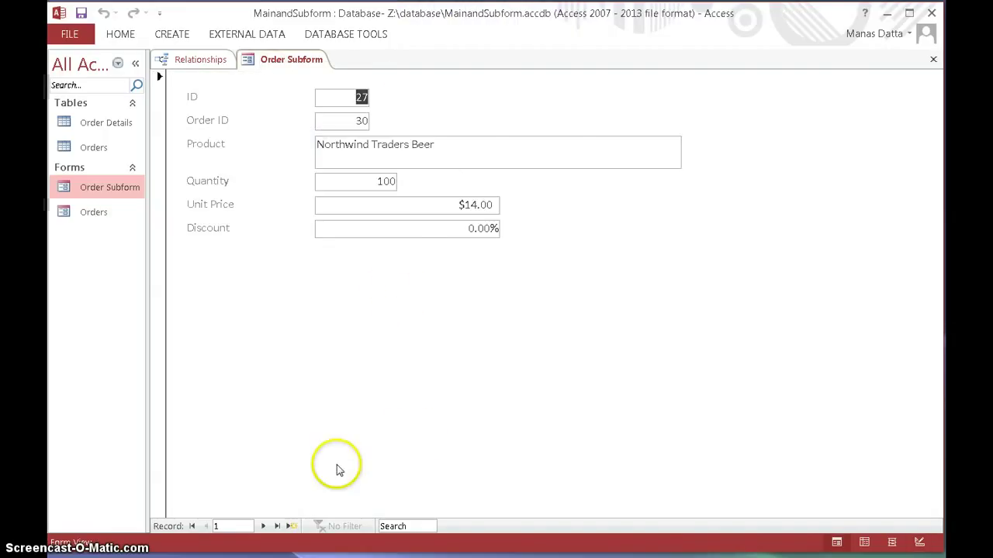
{"action": "left_click", "coordinate": [263, 526]}
{"action": "left_click", "coordinate": [263, 526]}
{"action": "left_click", "coordinate": [263, 526]}
{"action": "left_click", "coordinate": [263, 526]}
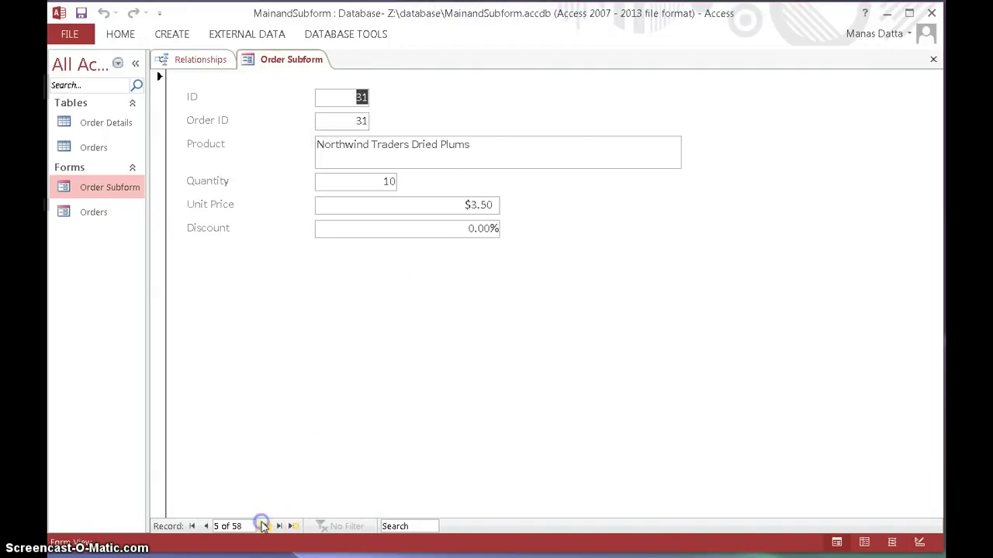
{"action": "left_click", "coordinate": [263, 526]}
{"action": "left_click", "coordinate": [263, 526]}
{"action": "left_click", "coordinate": [263, 526]}
{"action": "left_click", "coordinate": [263, 526]}
{"action": "left_click", "coordinate": [263, 526]}
{"action": "left_click", "coordinate": [264, 526]}
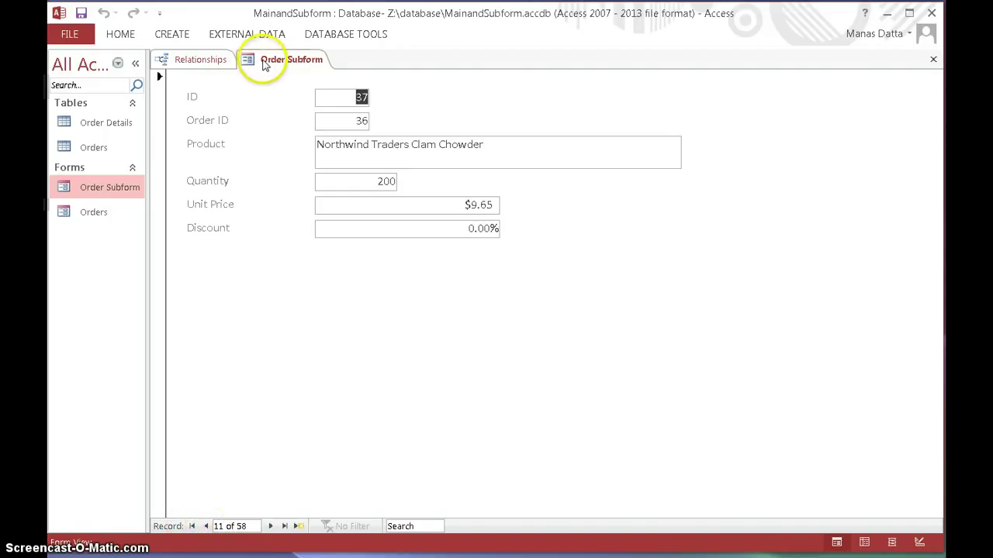
{"action": "right_click", "coordinate": [276, 61]}
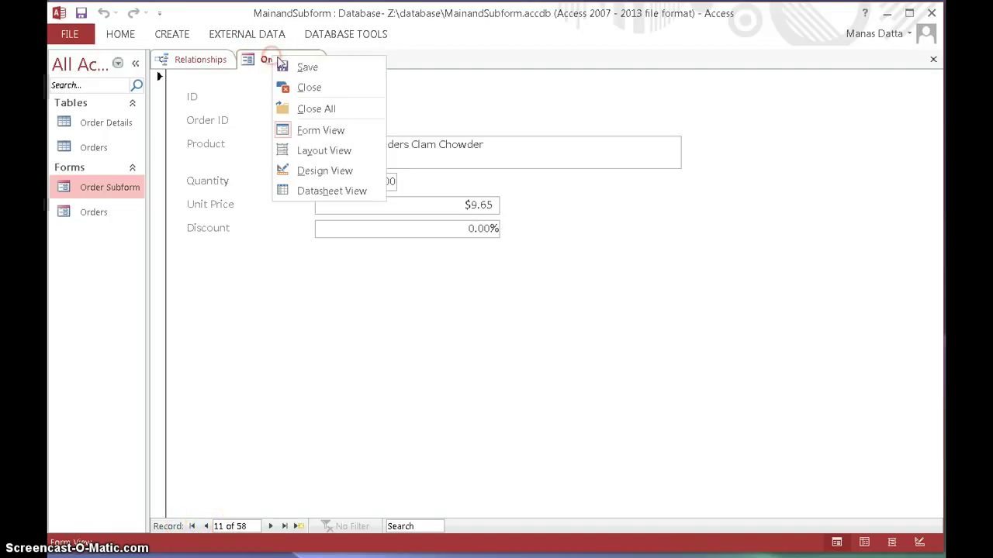
{"action": "left_click", "coordinate": [319, 171]}
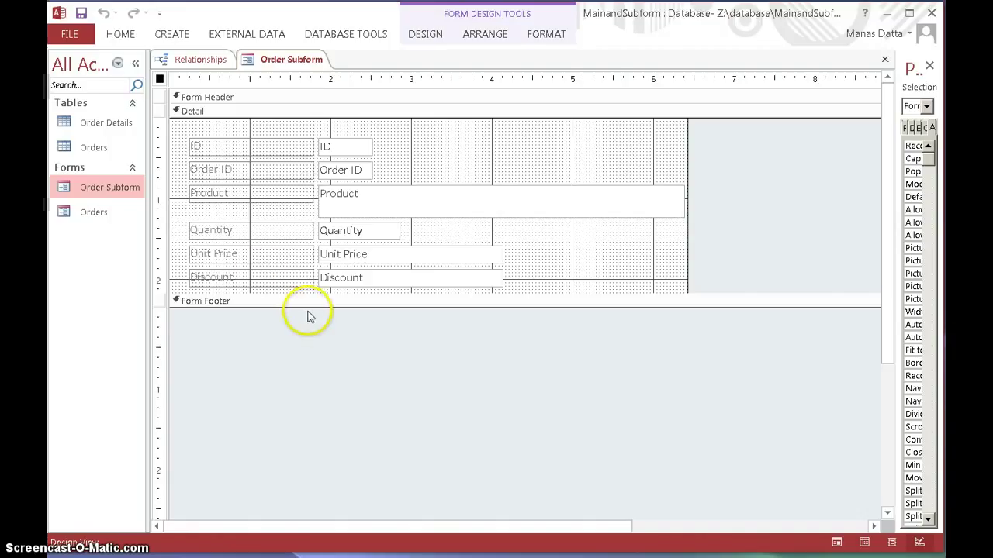
Open up the Order Subform's footer and place a wide text box in it
{"action": "left_click_drag", "start_coordinate": [303, 307], "coordinate": [315, 362]}
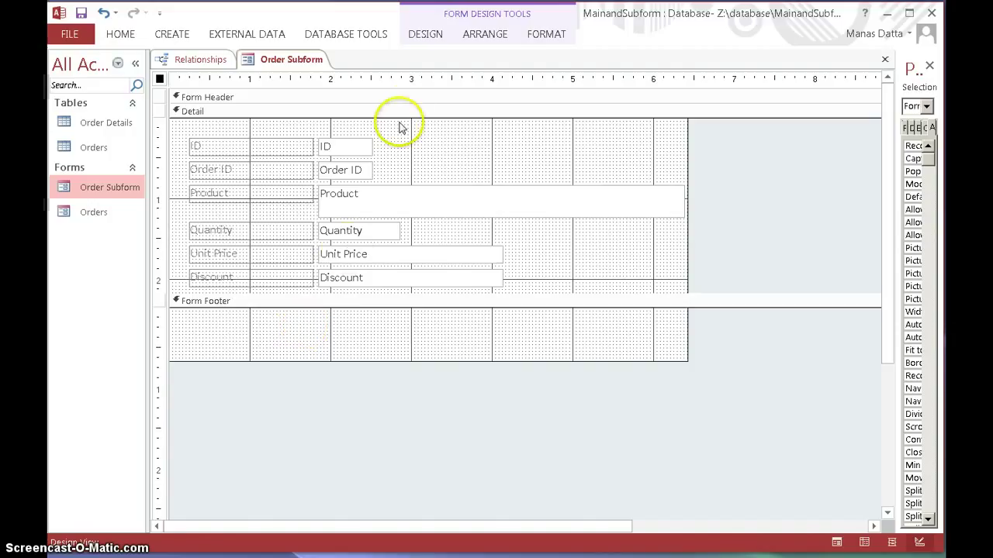
{"action": "left_click", "coordinate": [425, 34]}
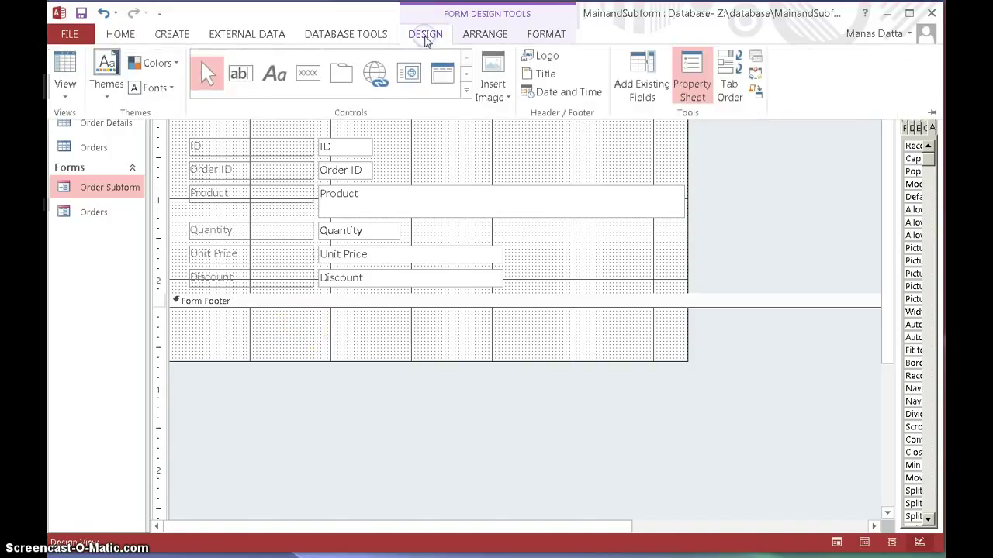
{"action": "left_click", "coordinate": [245, 78]}
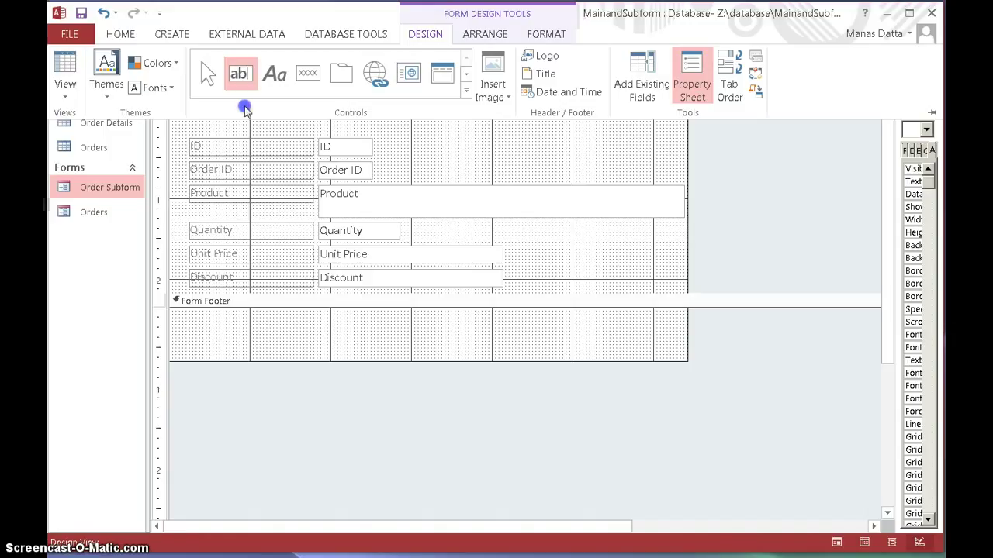
{"action": "left_click", "coordinate": [305, 335]}
{"action": "left_click", "coordinate": [314, 332]}
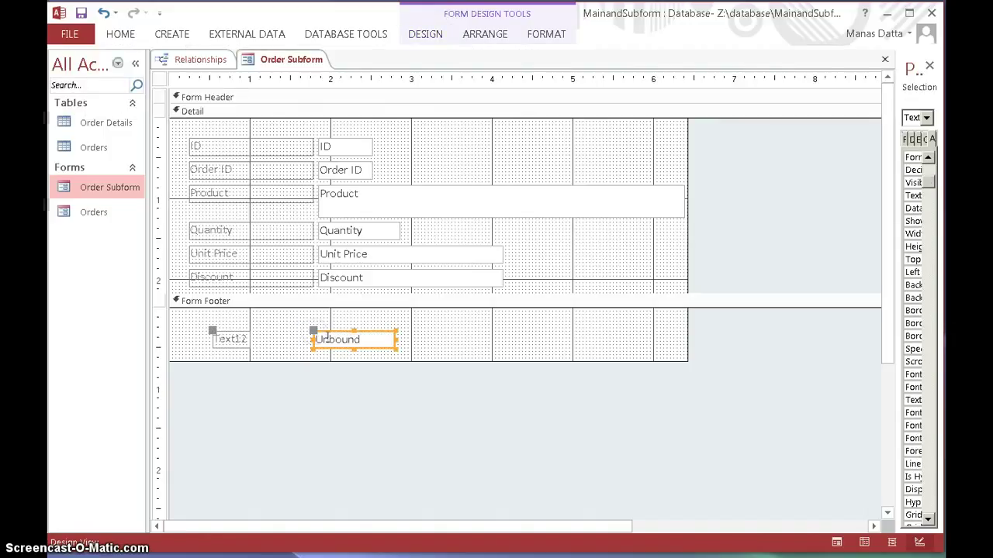
{"action": "left_click_drag", "start_coordinate": [395, 338], "coordinate": [566, 341]}
Enter the formula =Sum([Quantity]*[Unit Price]) into the footer text box
{"action": "left_click", "coordinate": [392, 339]}
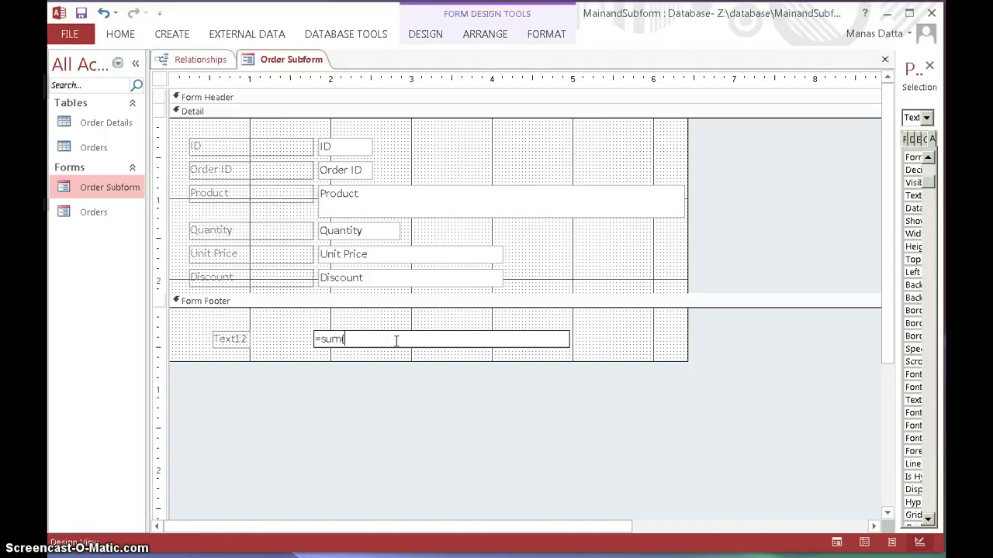
{"action": "type", "text": "=sum([Quantity] *[Unit P"}
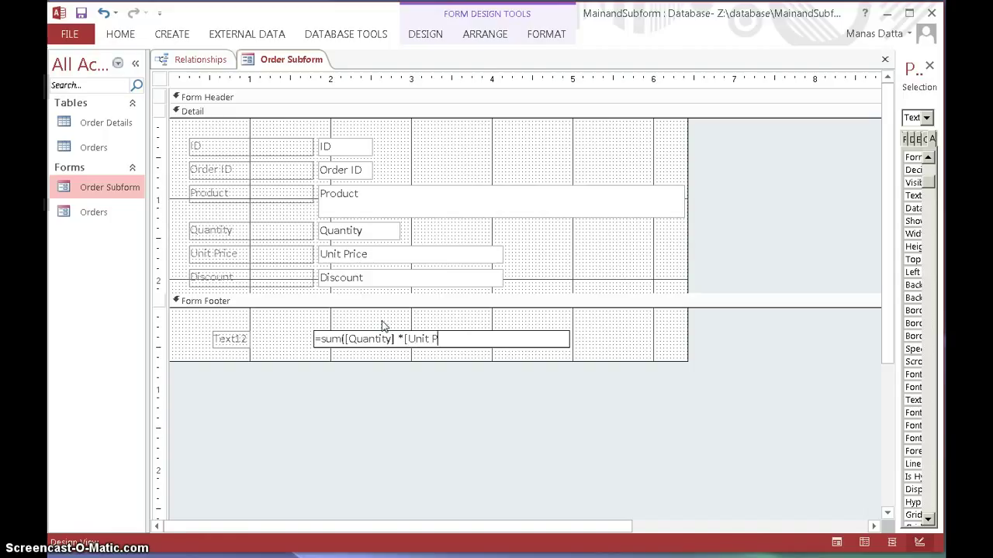
{"action": "type", "text": "]"}
{"action": "left_click", "coordinate": [470, 340]}
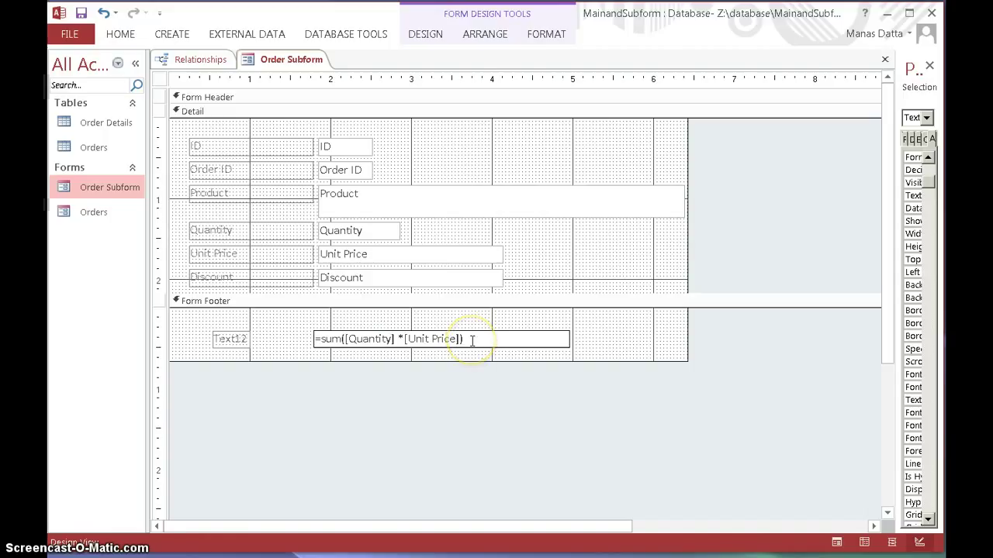
{"action": "left_click", "coordinate": [309, 333]}
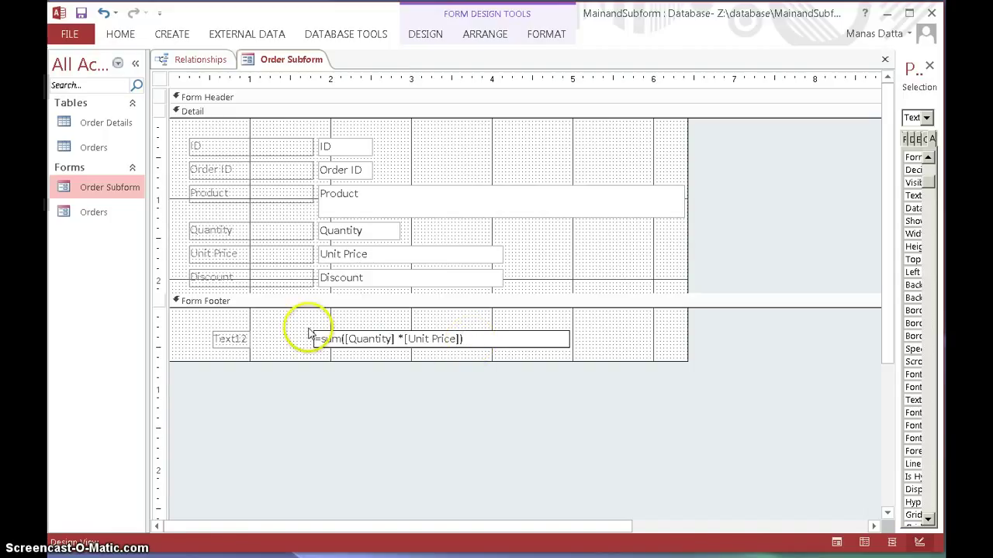
{"action": "key", "text": "End"}
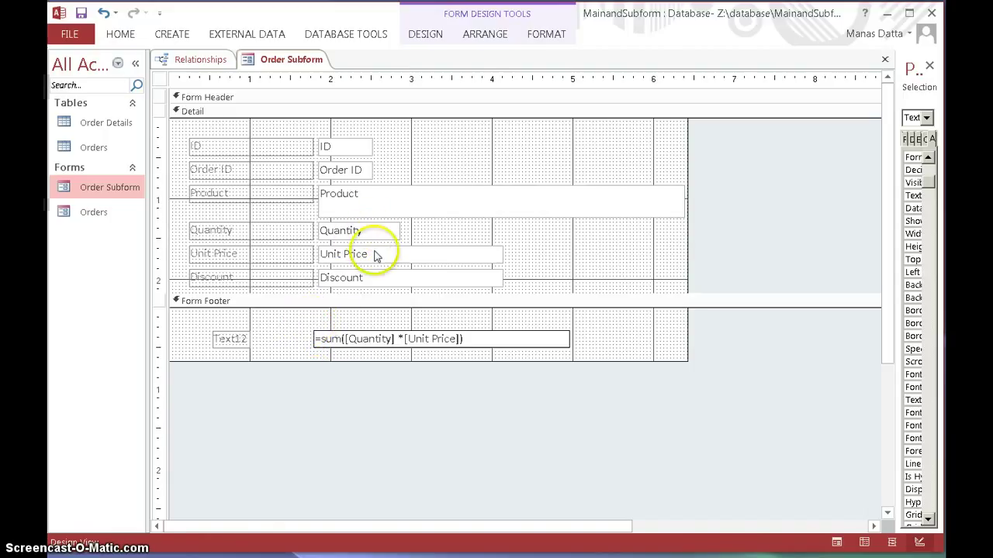
{"action": "left_click", "coordinate": [362, 324]}
{"action": "left_click", "coordinate": [385, 338]}
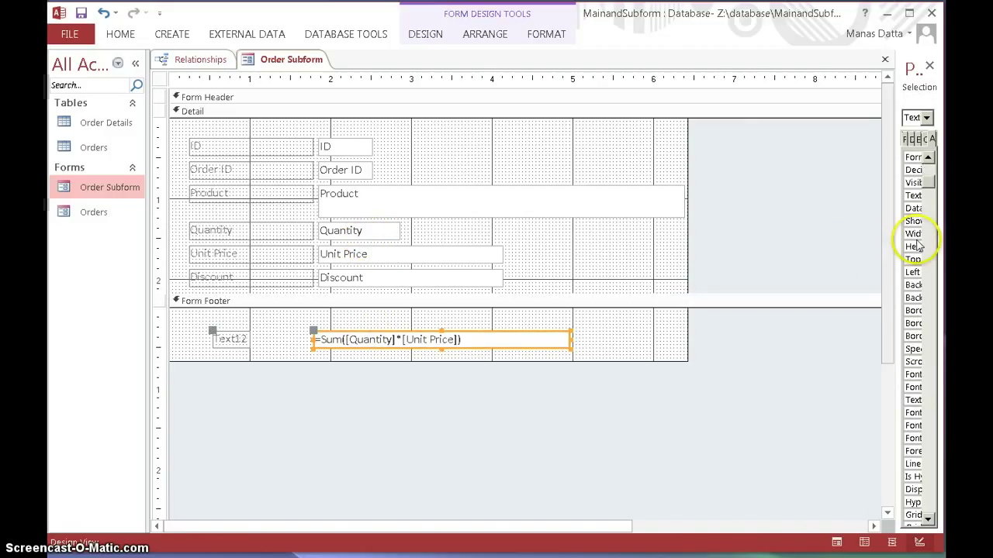
Rename the footer text box from Text12 to totalPrice in the Property Sheet and save Order Subform
{"action": "left_click_drag", "start_coordinate": [849, 242], "coordinate": [732, 241]}
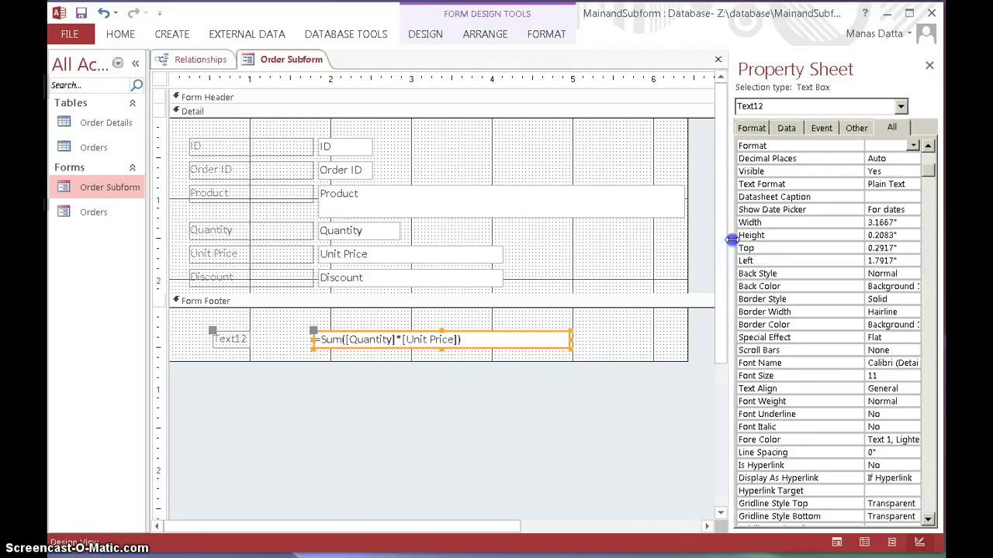
{"action": "left_click", "coordinate": [853, 129]}
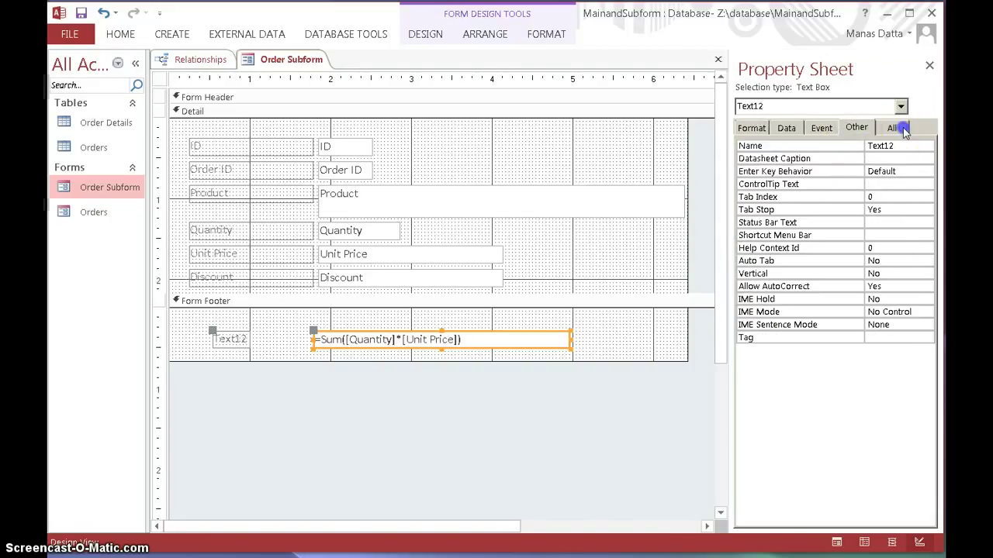
{"action": "left_click", "coordinate": [892, 129]}
{"action": "left_click", "coordinate": [843, 148]}
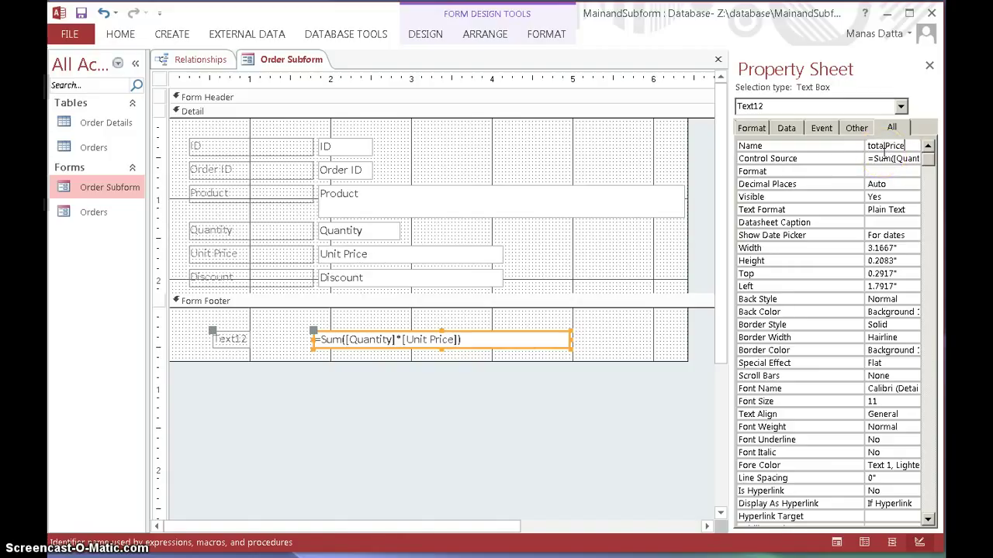
{"action": "double_click", "coordinate": [884, 148]}
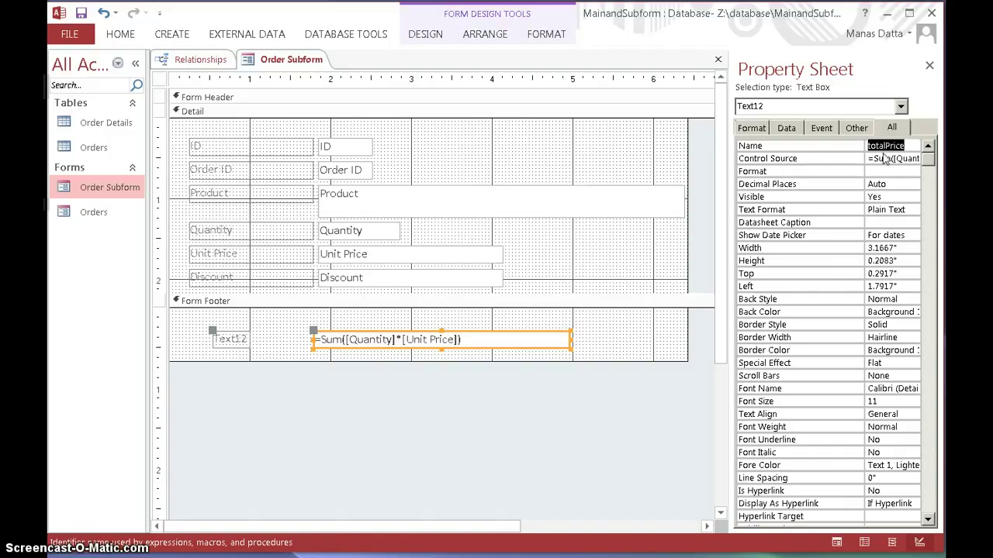
{"action": "left_click", "coordinate": [884, 147]}
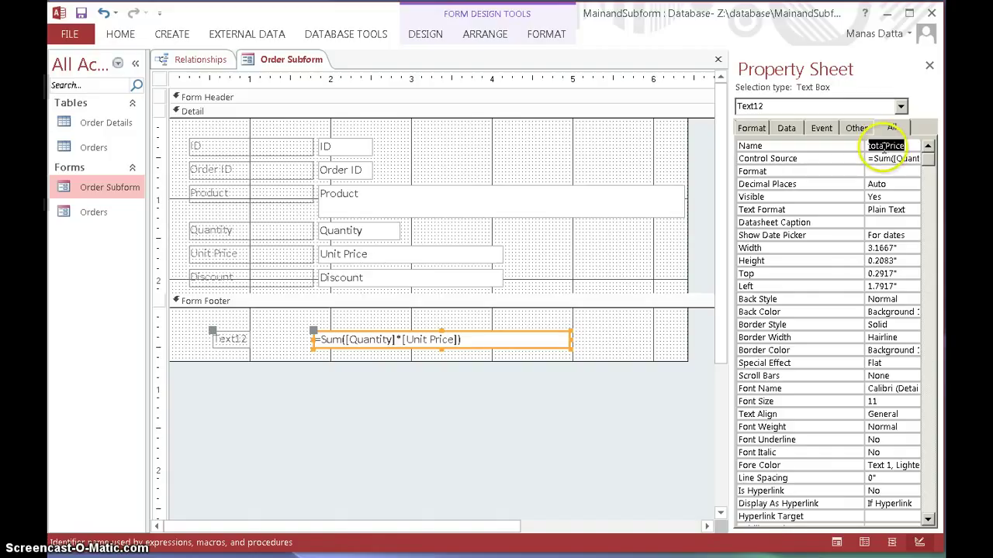
{"action": "left_click", "coordinate": [884, 158]}
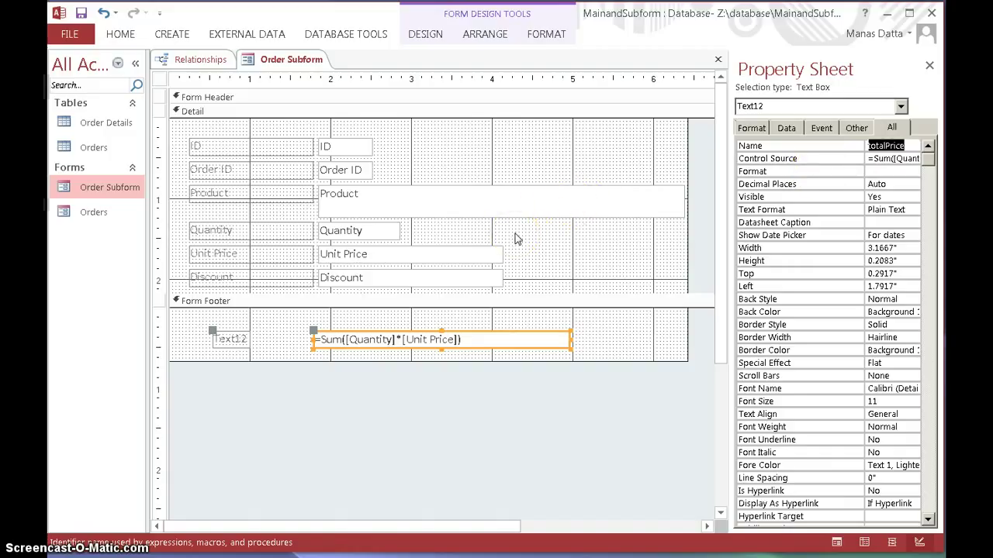
{"action": "right_click", "coordinate": [273, 59]}
{"action": "left_click", "coordinate": [291, 70]}
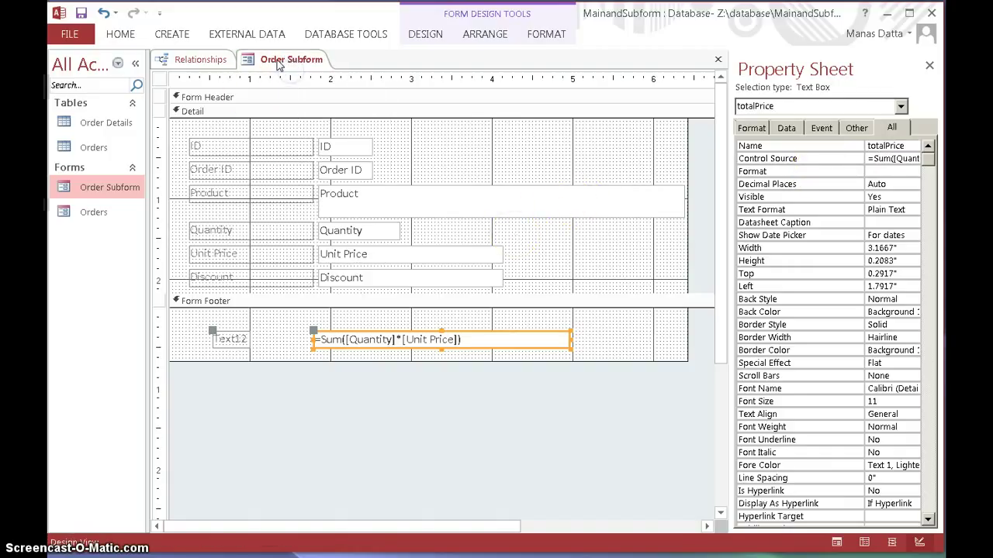
Preview Order Subform in Form view, check the total on the next record, then close it
{"action": "right_click", "coordinate": [279, 65]}
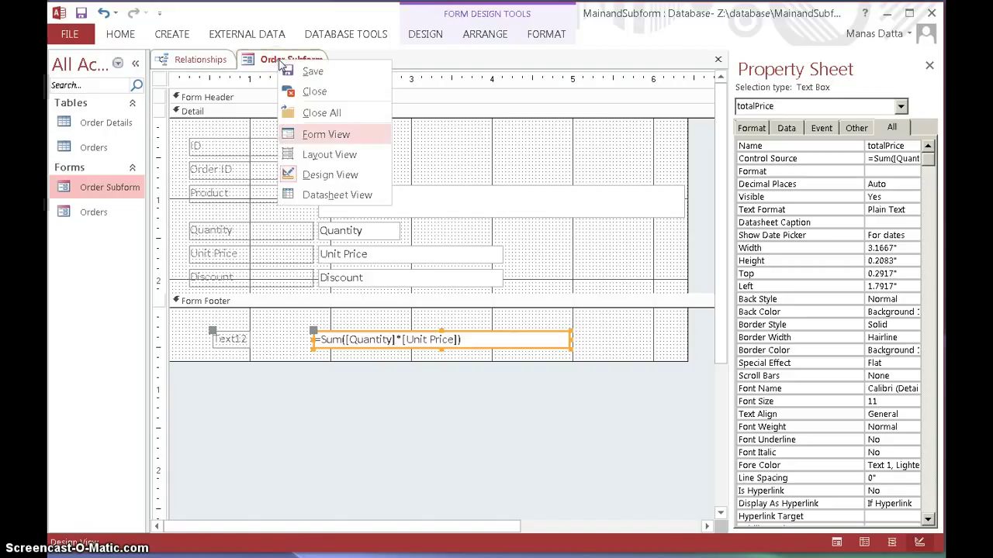
{"action": "left_click", "coordinate": [322, 141]}
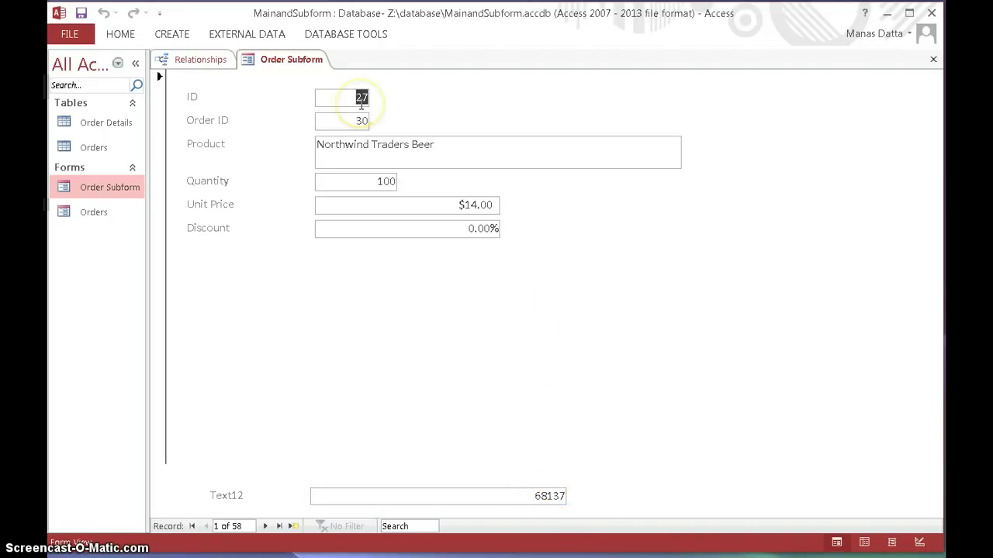
{"action": "left_click", "coordinate": [264, 526]}
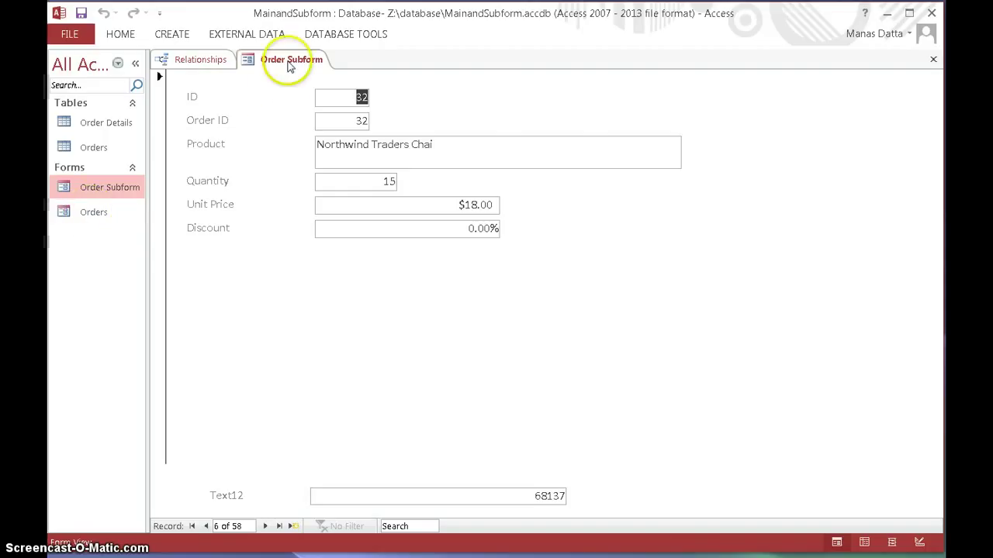
{"action": "right_click", "coordinate": [289, 60]}
{"action": "left_click", "coordinate": [324, 71]}
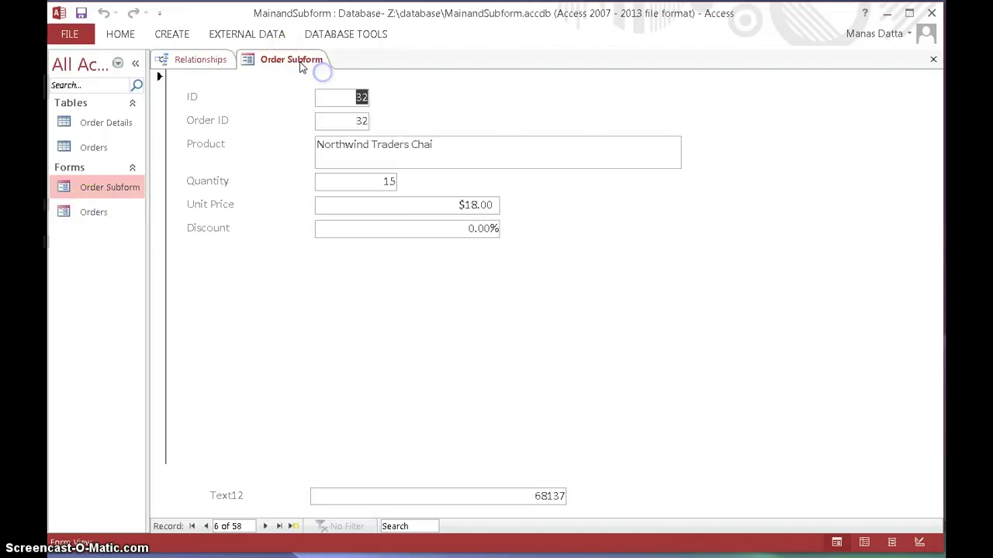
{"action": "right_click", "coordinate": [302, 65]}
{"action": "left_click", "coordinate": [336, 96]}
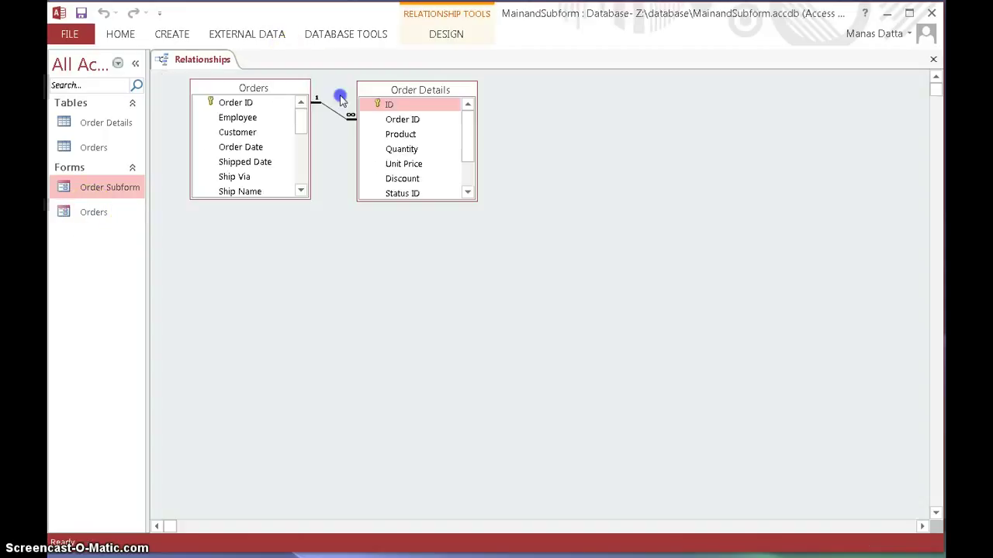
Open the Orders form in Design view and narrow the Property Sheet for more layout room
{"action": "double_click", "coordinate": [99, 211]}
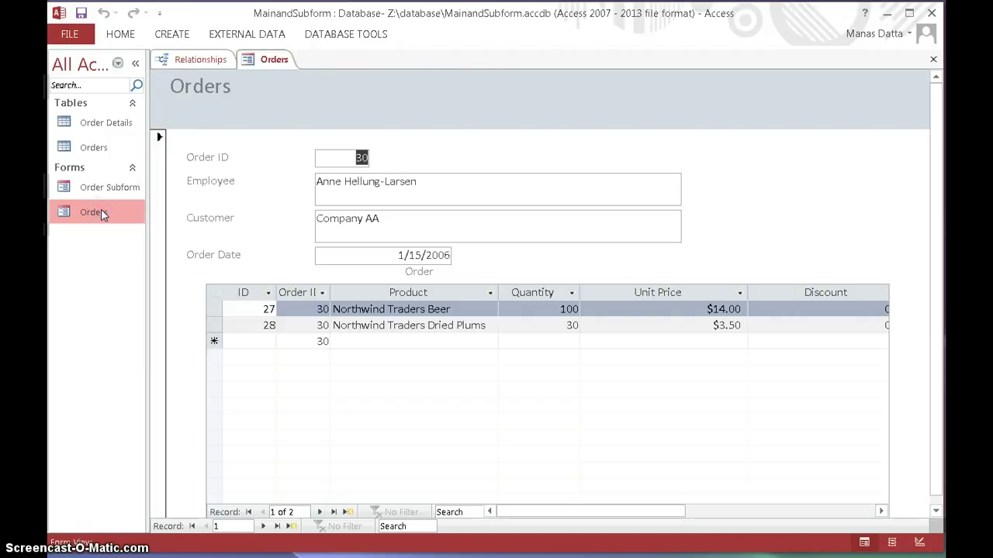
{"action": "right_click", "coordinate": [97, 214]}
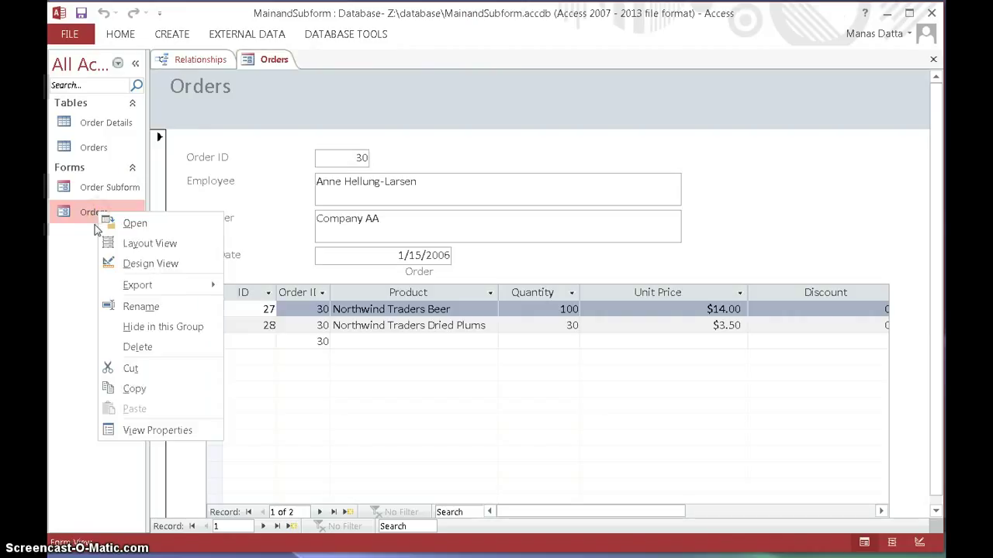
{"action": "left_click", "coordinate": [113, 263]}
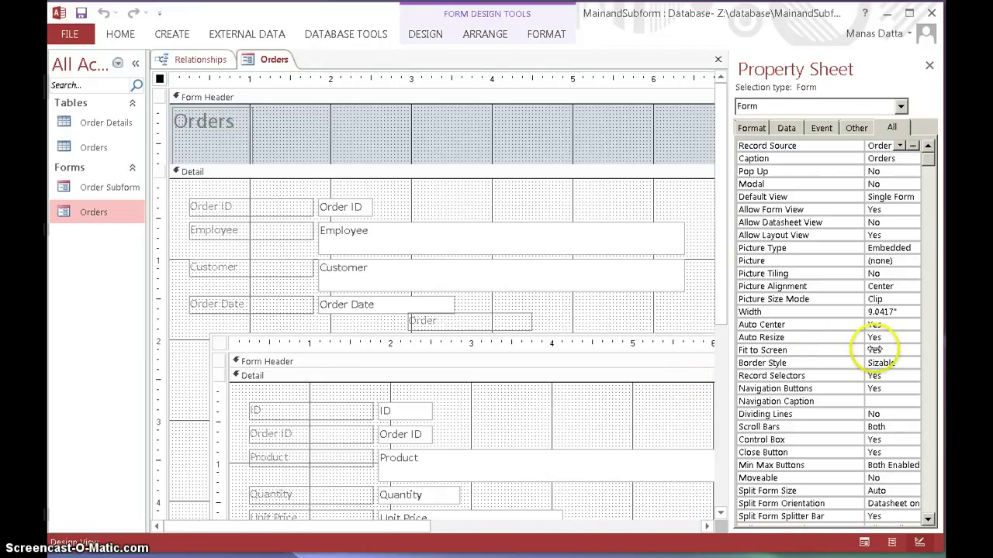
{"action": "left_click_drag", "start_coordinate": [733, 345], "coordinate": [864, 344]}
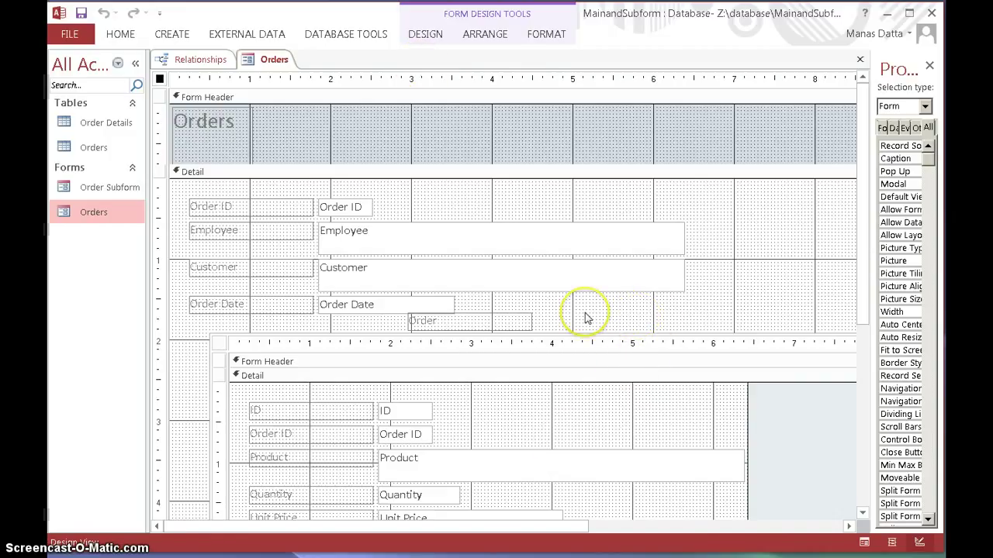
{"action": "left_click", "coordinate": [422, 34]}
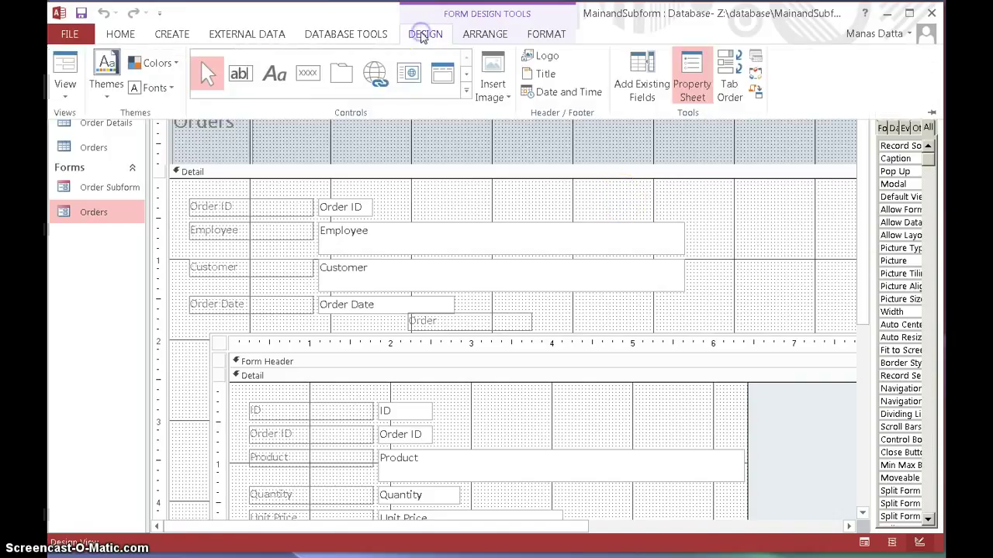
Bring the form design controls back into view over the Orders form's Detail section
{"action": "left_click", "coordinate": [239, 76]}
{"action": "left_click", "coordinate": [239, 77]}
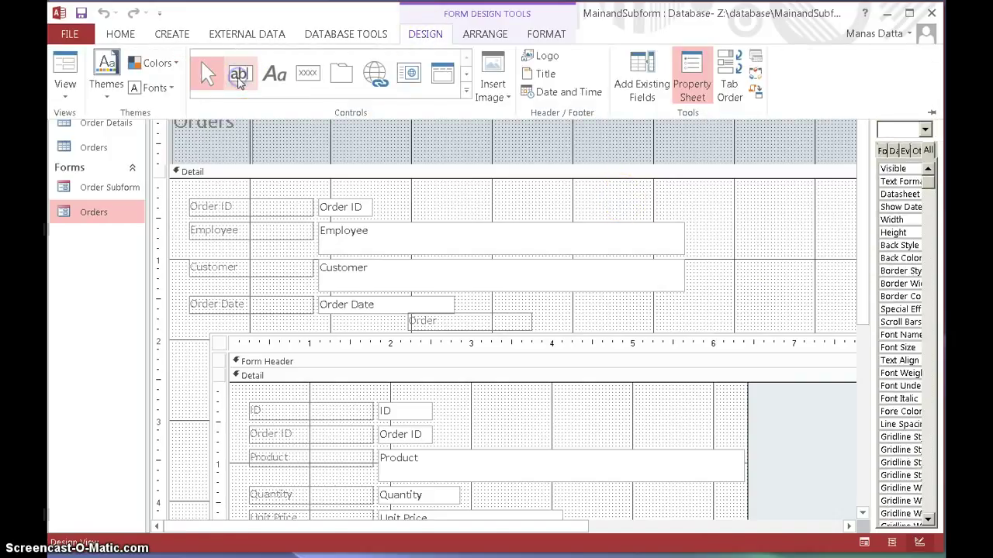
{"action": "left_click", "coordinate": [630, 309]}
{"action": "left_click_drag", "start_coordinate": [632, 310], "coordinate": [675, 310]}
{"action": "left_click", "coordinate": [610, 308]}
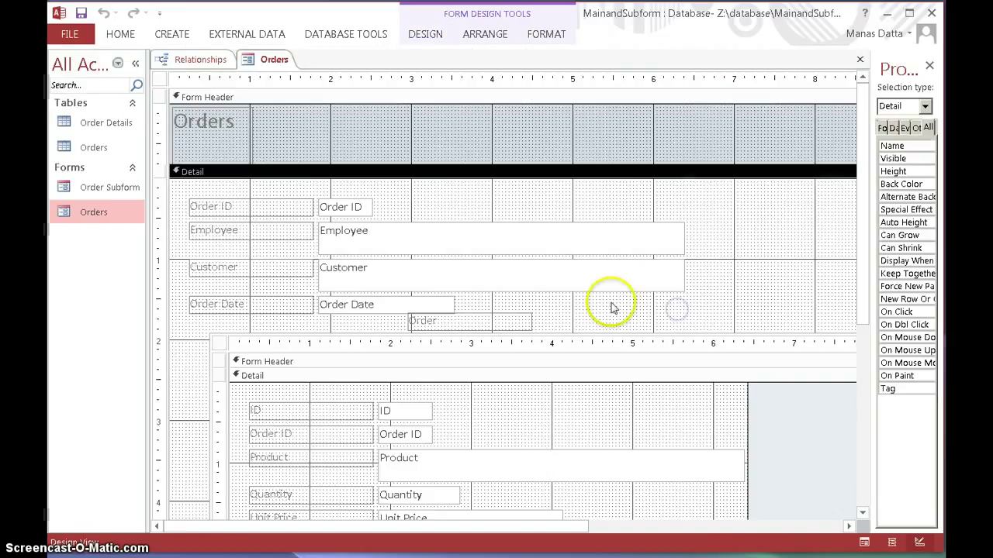
{"action": "left_click", "coordinate": [423, 36]}
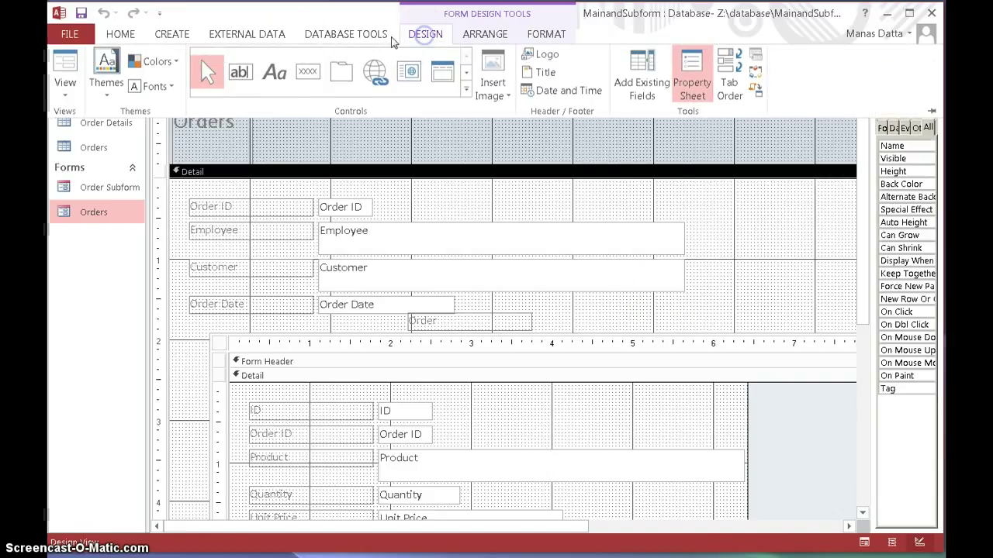
{"action": "left_click", "coordinate": [577, 312]}
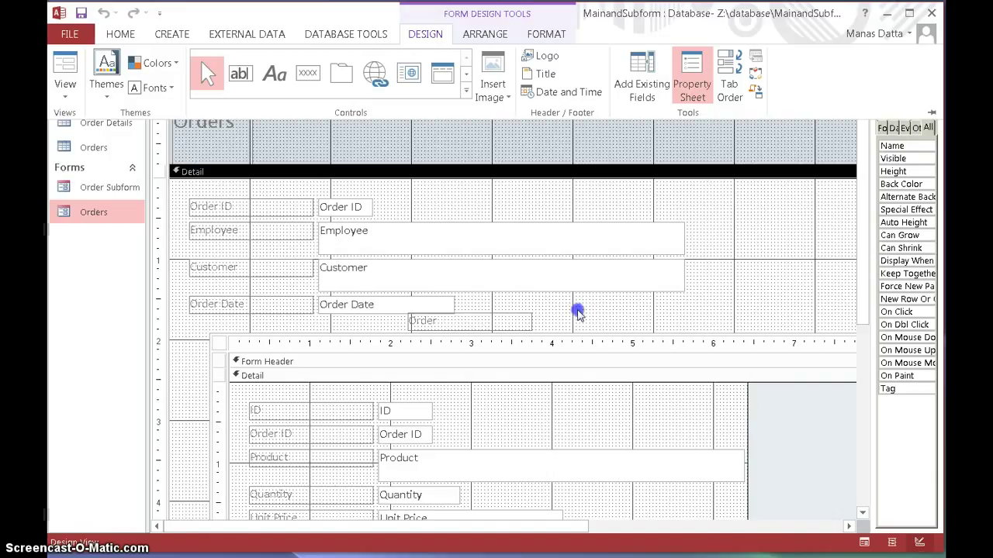
{"action": "left_click", "coordinate": [608, 318]}
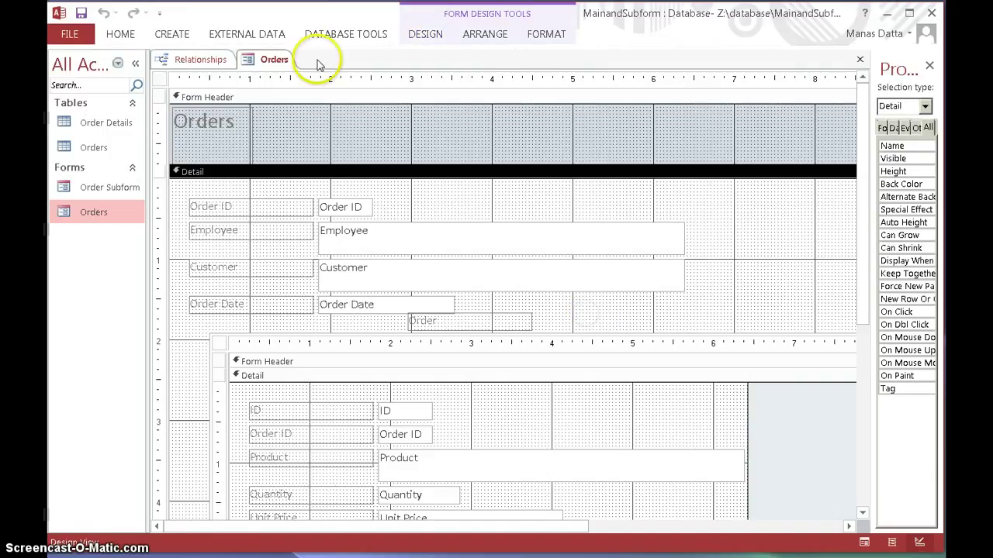
{"action": "left_click", "coordinate": [419, 33]}
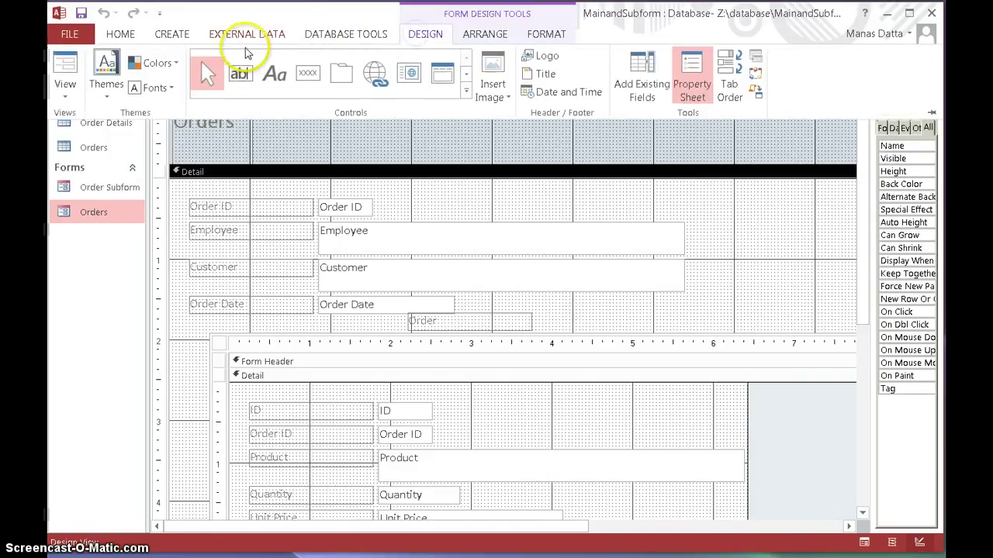
{"action": "left_click", "coordinate": [595, 295]}
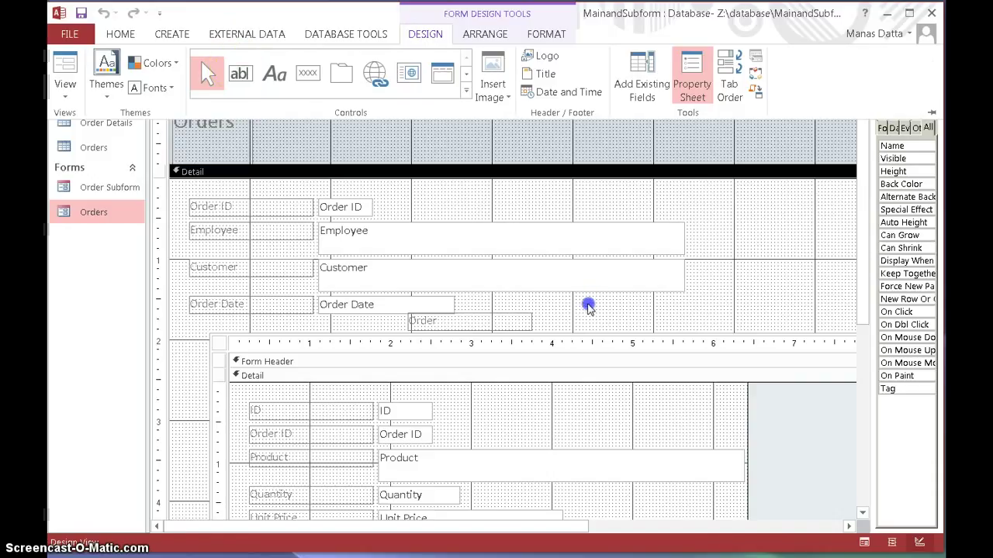
Draw a new text box right of Order Date, set its Text11 label beside it, and widen it
{"action": "left_click", "coordinate": [240, 73]}
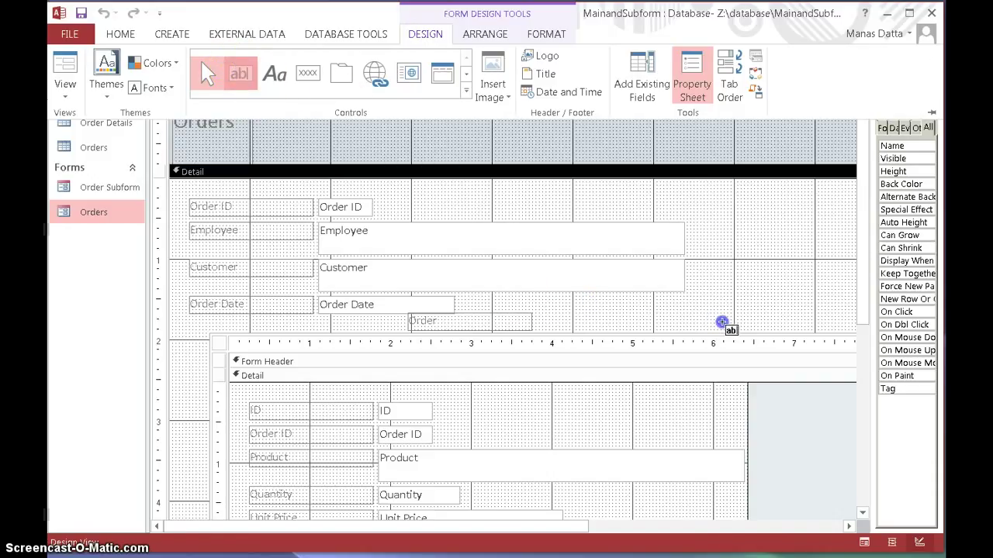
{"action": "left_click_drag", "start_coordinate": [722, 322], "coordinate": [592, 307]}
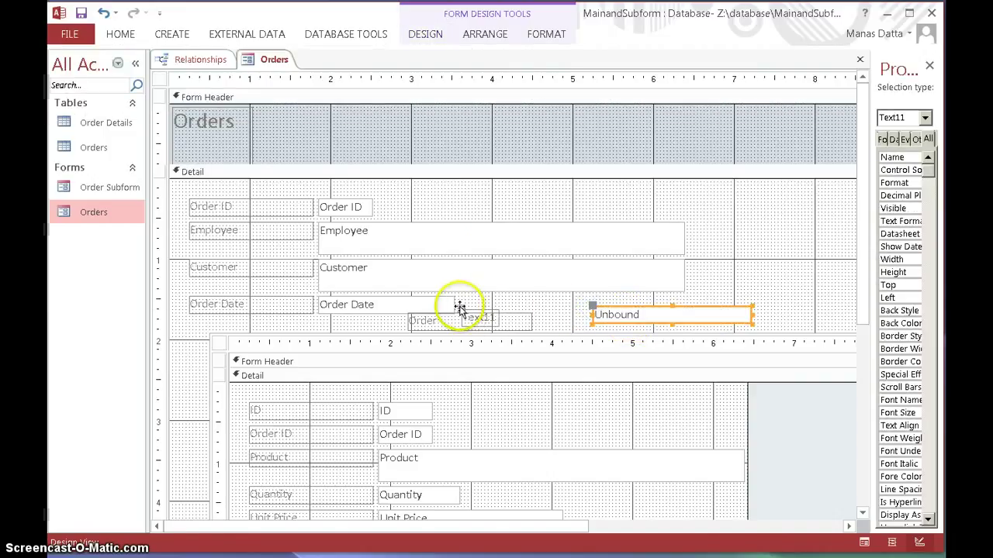
{"action": "left_click_drag", "start_coordinate": [460, 308], "coordinate": [529, 300]}
{"action": "left_click_drag", "start_coordinate": [536, 301], "coordinate": [541, 302]}
{"action": "left_click", "coordinate": [752, 314]}
{"action": "left_click_drag", "start_coordinate": [751, 314], "coordinate": [811, 314]}
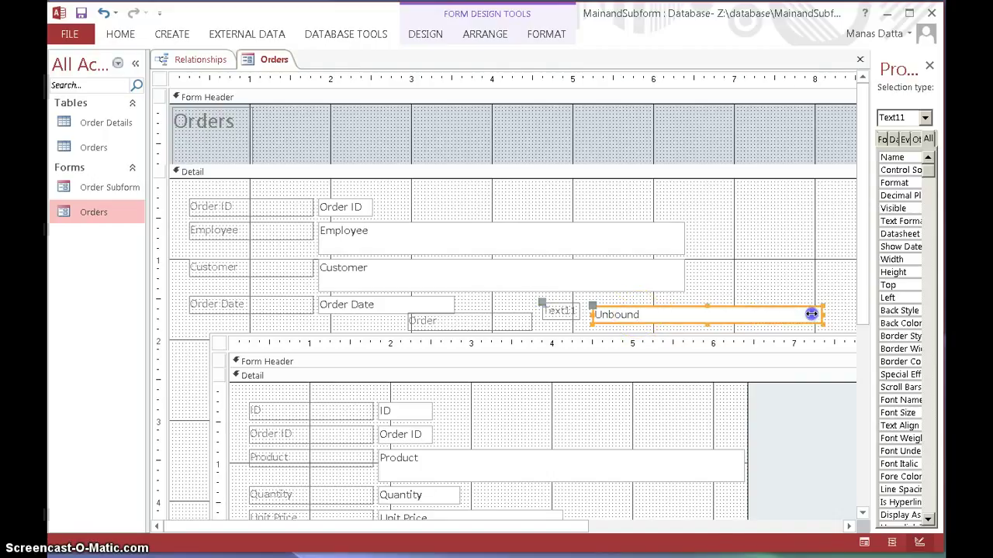
Enter the expression =[Order Subform].[form]![totalPrice] into the new text box
{"action": "left_click", "coordinate": [654, 315]}
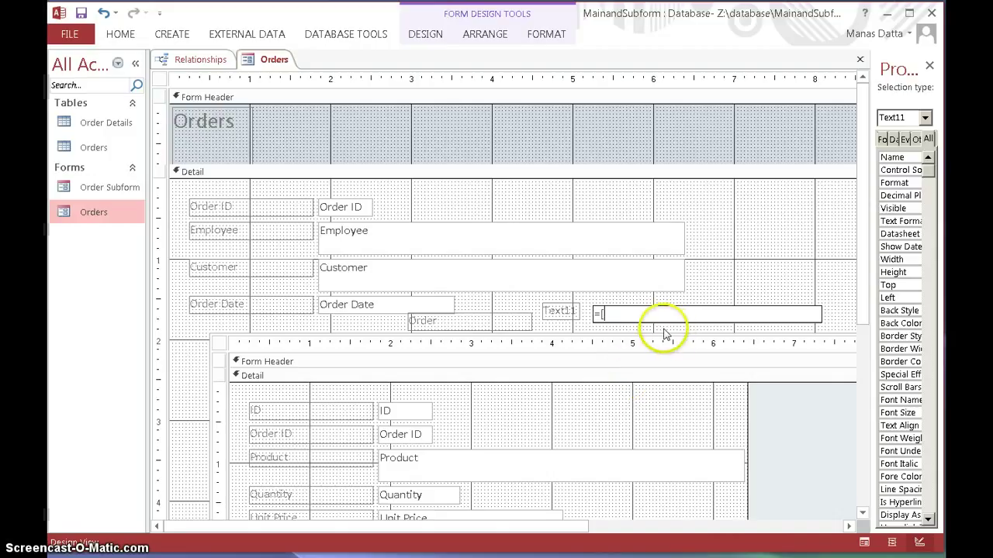
{"action": "type", "text": "order"}
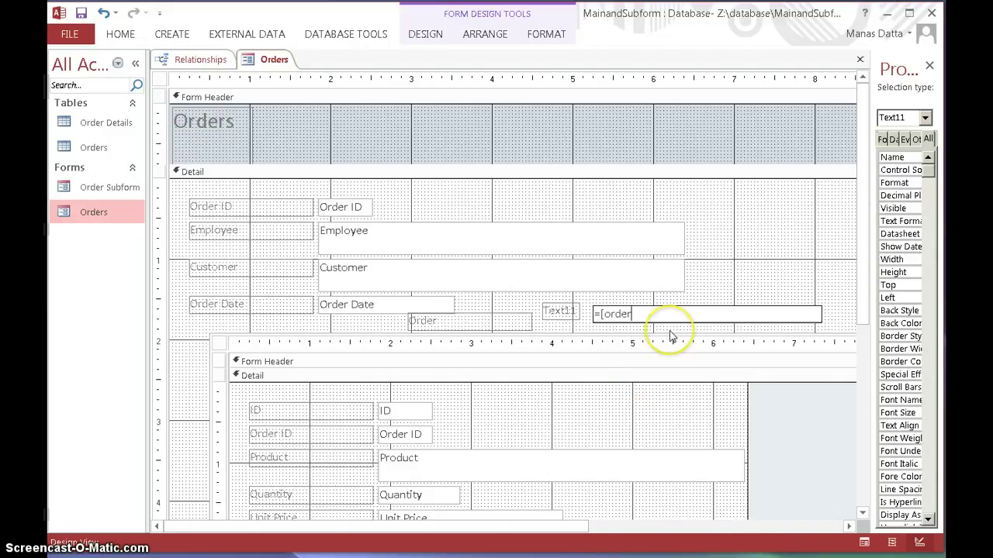
{"action": "type", "text": " S"}
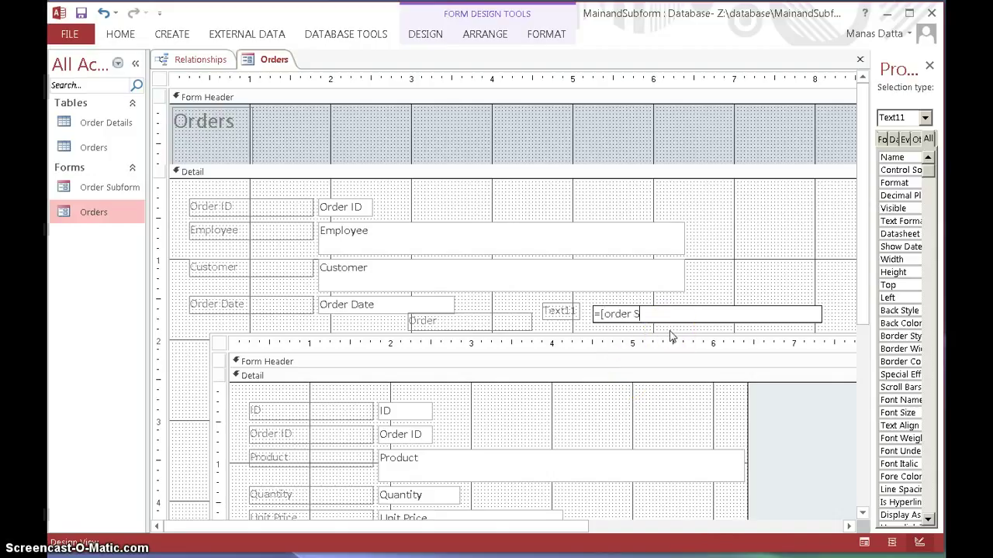
{"action": "type", "text": "ubform"}
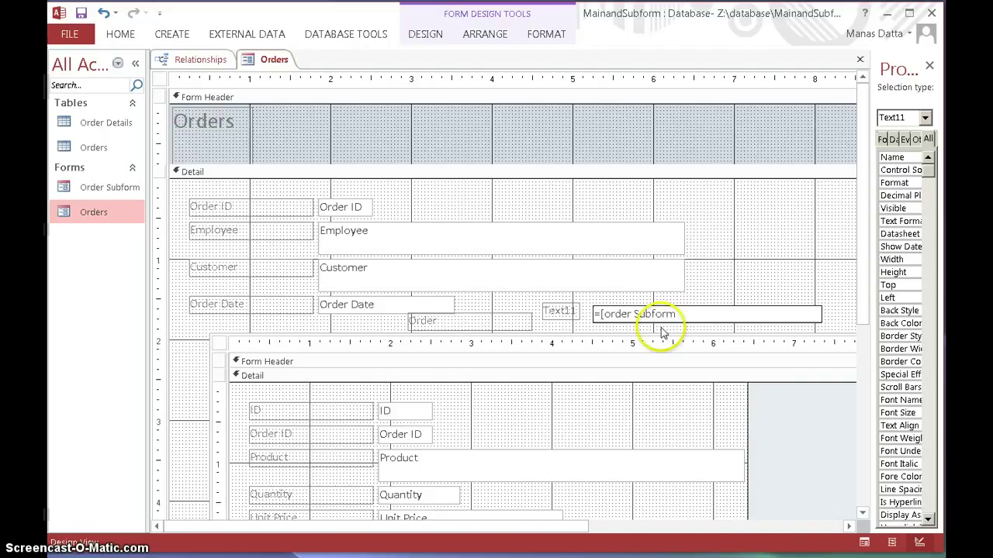
{"action": "left_click", "coordinate": [610, 314]}
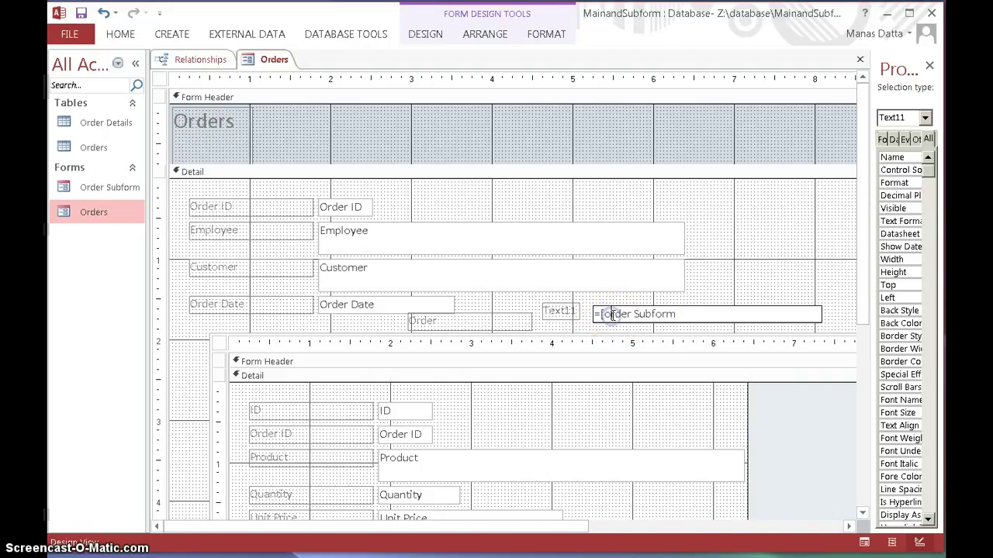
{"action": "key", "text": "BackSpace"}
{"action": "type", "text": "O"}
{"action": "left_click", "coordinate": [687, 315]}
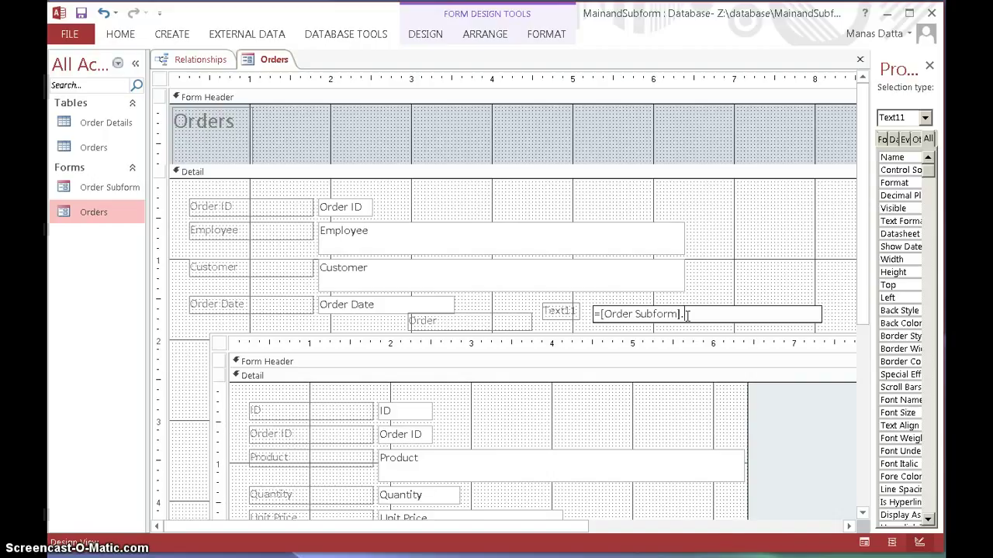
{"action": "type", "text": "].[form"}
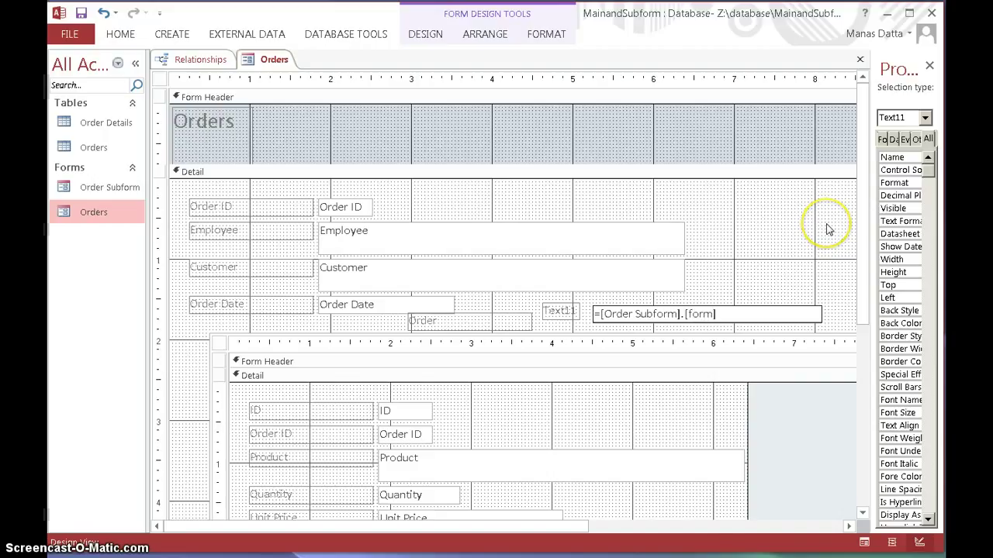
{"action": "type", "text": "!"}
{"action": "left_click", "coordinate": [727, 315]}
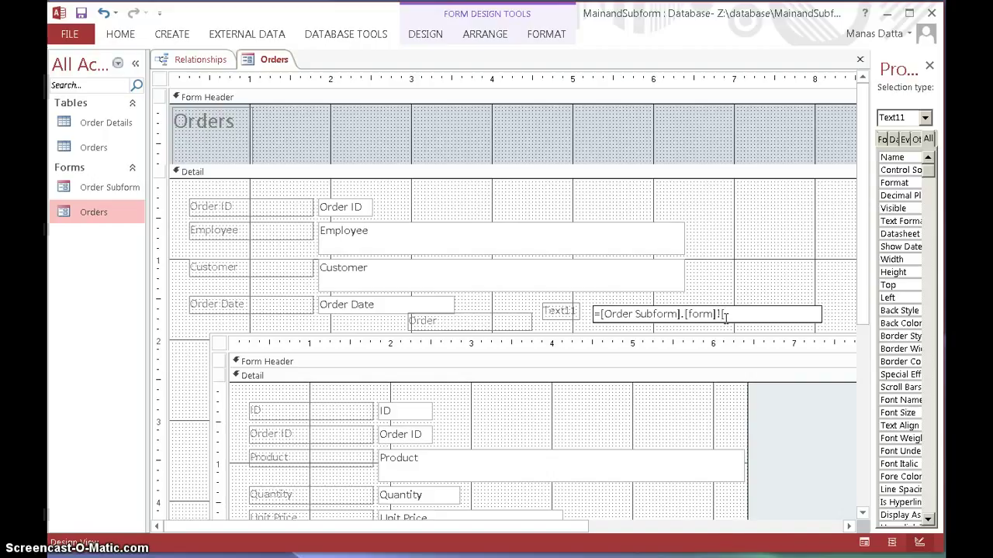
{"action": "left_click", "coordinate": [765, 332]}
Reposition the Text11 label beside its text box and shift the Order subform control left
{"action": "left_click", "coordinate": [754, 287]}
{"action": "left_click", "coordinate": [547, 311]}
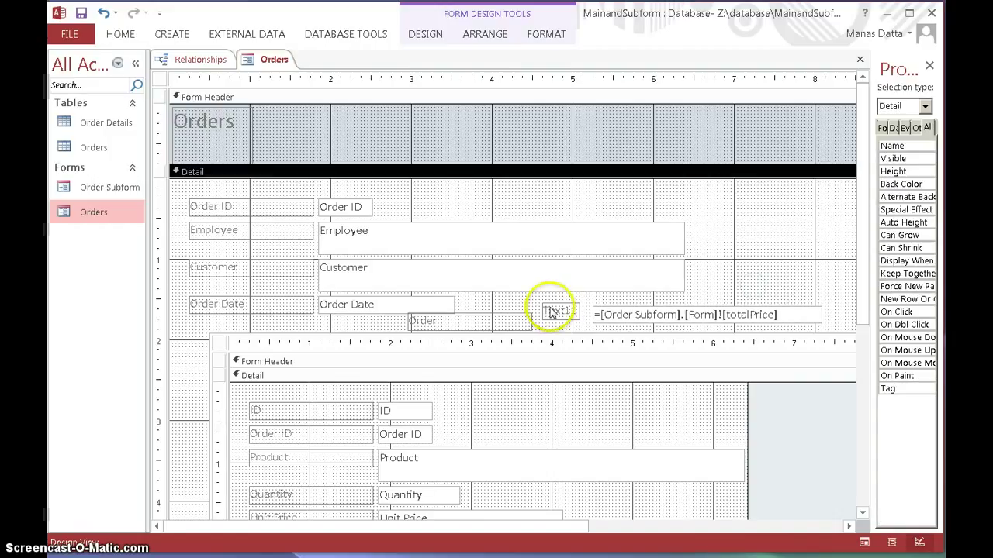
{"action": "mouse_move", "coordinate": [543, 302]}
{"action": "left_mouse_down"}
{"action": "mouse_move", "coordinate": [694, 302]}
{"action": "mouse_move", "coordinate": [542, 310]}
{"action": "left_mouse_up"}
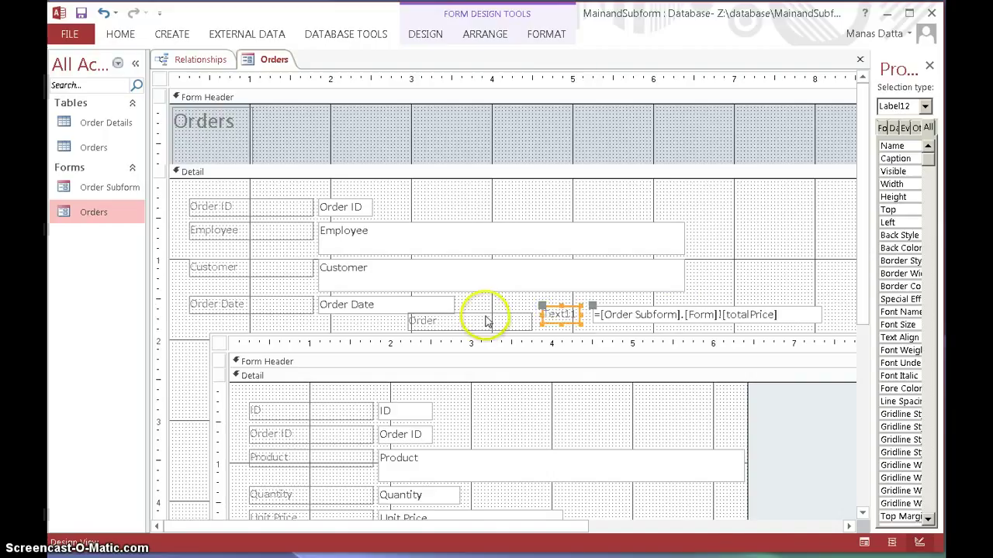
{"action": "left_click_drag", "start_coordinate": [434, 316], "coordinate": [219, 318]}
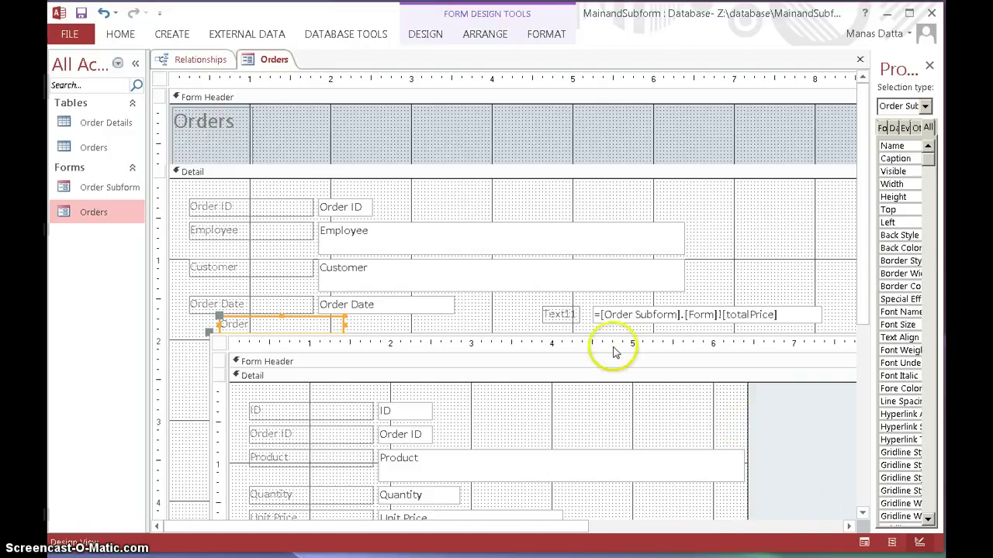
Replace the Text11 caption with 'Sub Total'
{"action": "left_click", "coordinate": [569, 314]}
{"action": "left_click", "coordinate": [572, 314]}
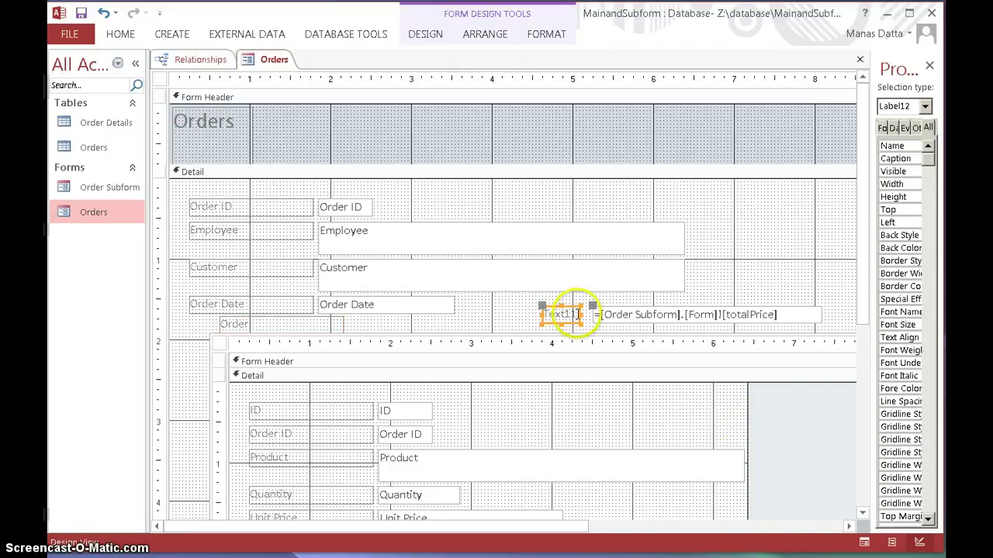
{"action": "left_click_drag", "start_coordinate": [571, 314], "coordinate": [534, 313]}
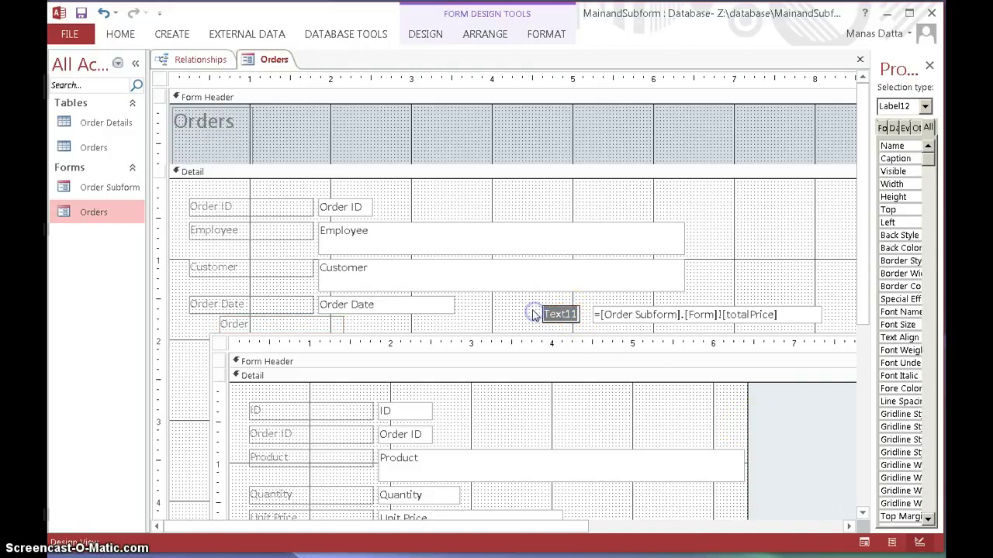
{"action": "type", "text": "Subto"}
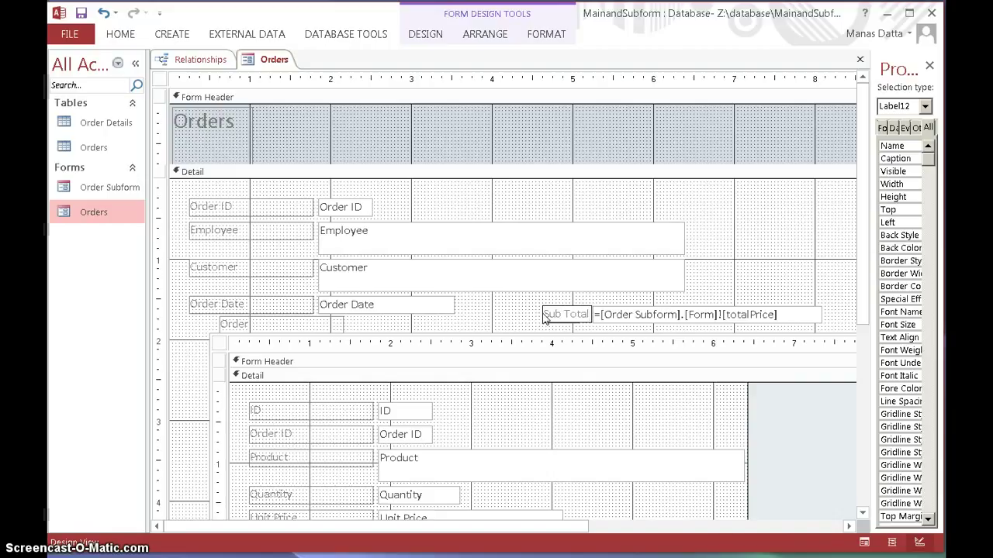
{"action": "left_click", "coordinate": [527, 316]}
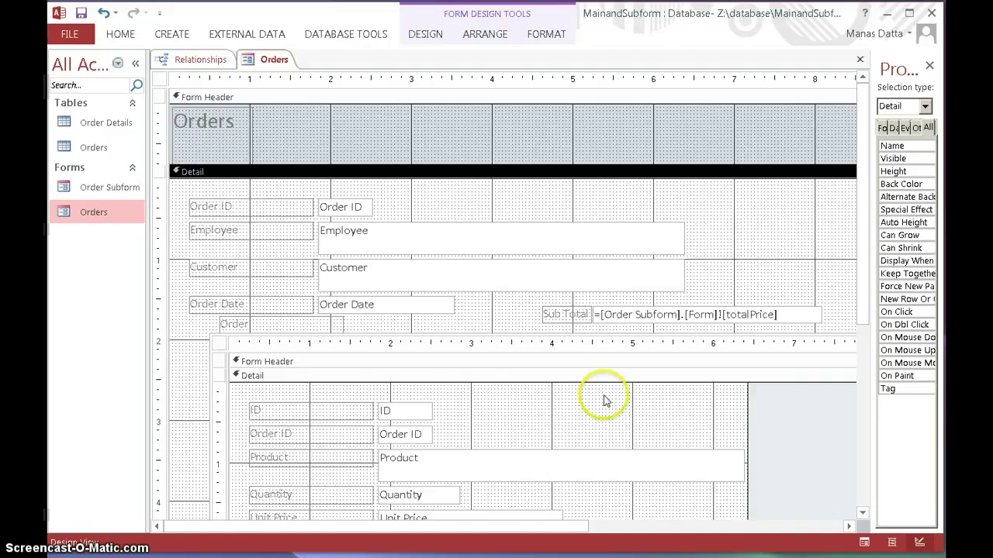
Widen the Order Subform's inner design grid to the right
{"action": "left_click", "coordinate": [746, 417]}
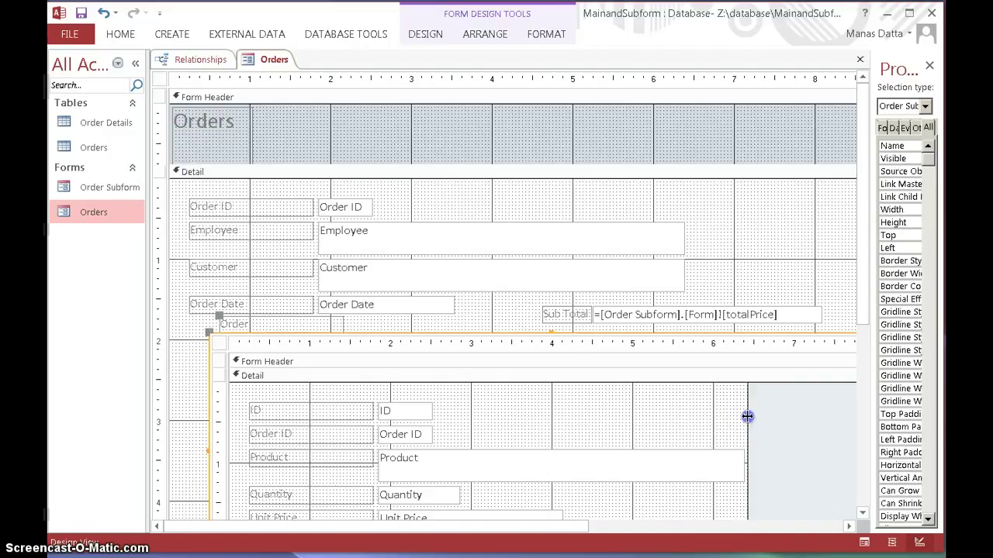
{"action": "left_click_drag", "start_coordinate": [746, 417], "coordinate": [852, 420]}
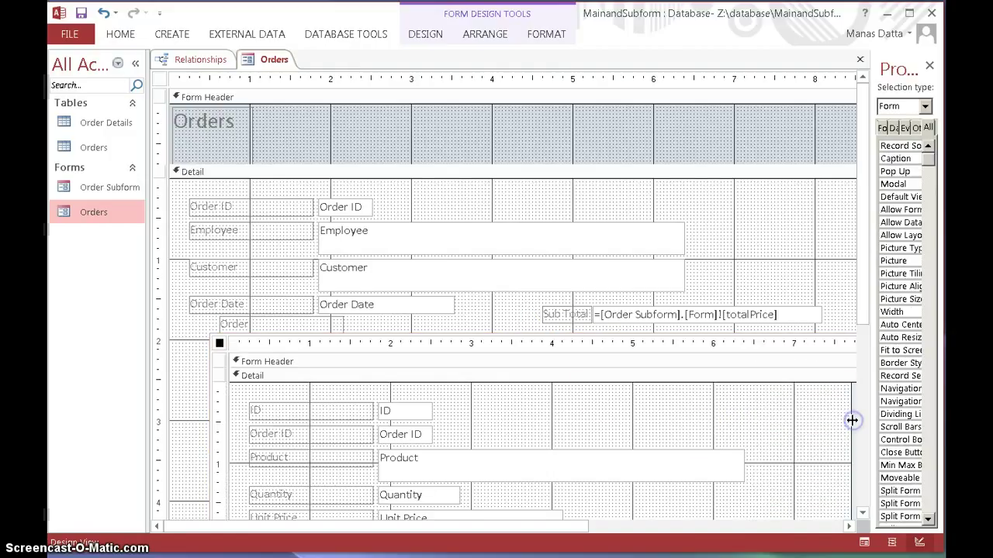
{"action": "scroll", "coordinate": [671, 423], "scroll_direction": "down", "scroll_amount": 2}
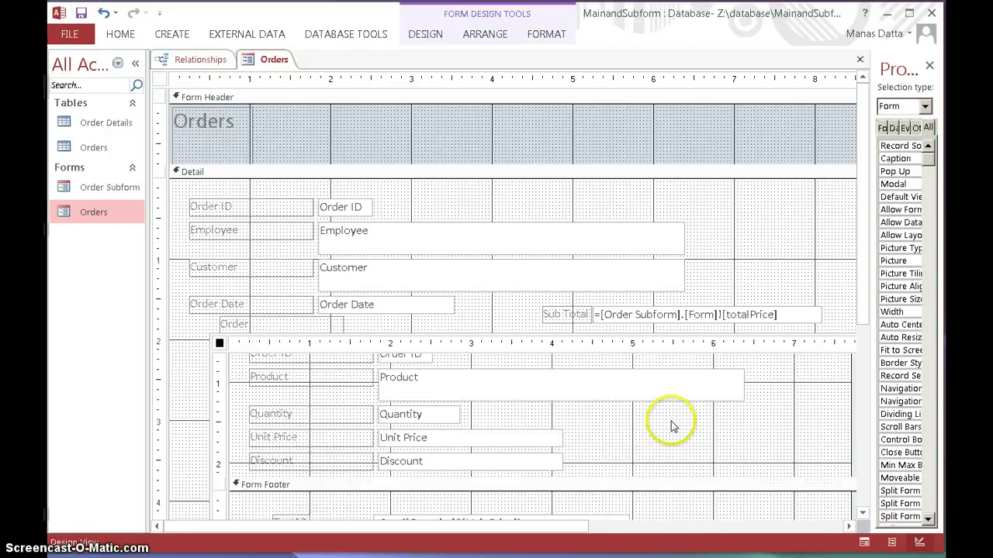
{"action": "left_click", "coordinate": [853, 436]}
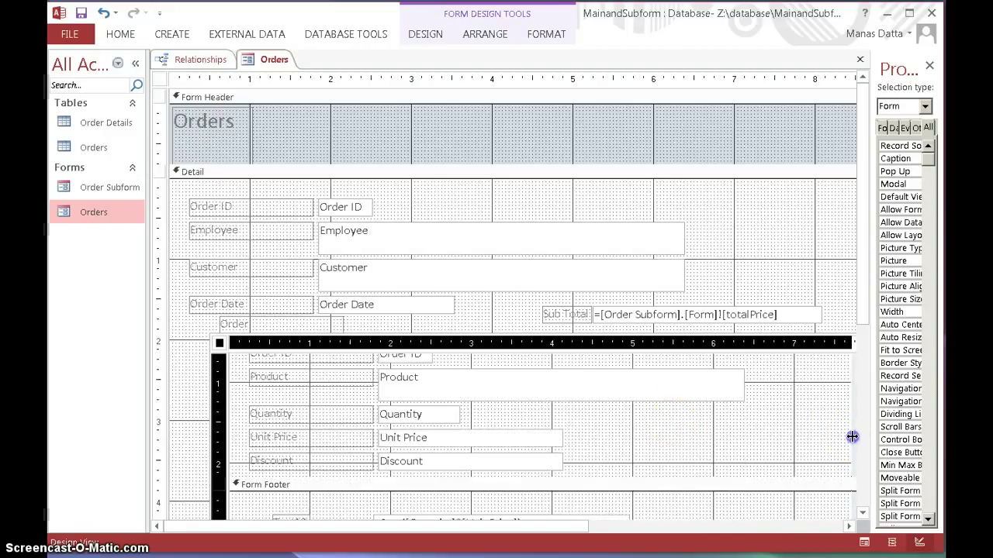
{"action": "left_click", "coordinate": [842, 429]}
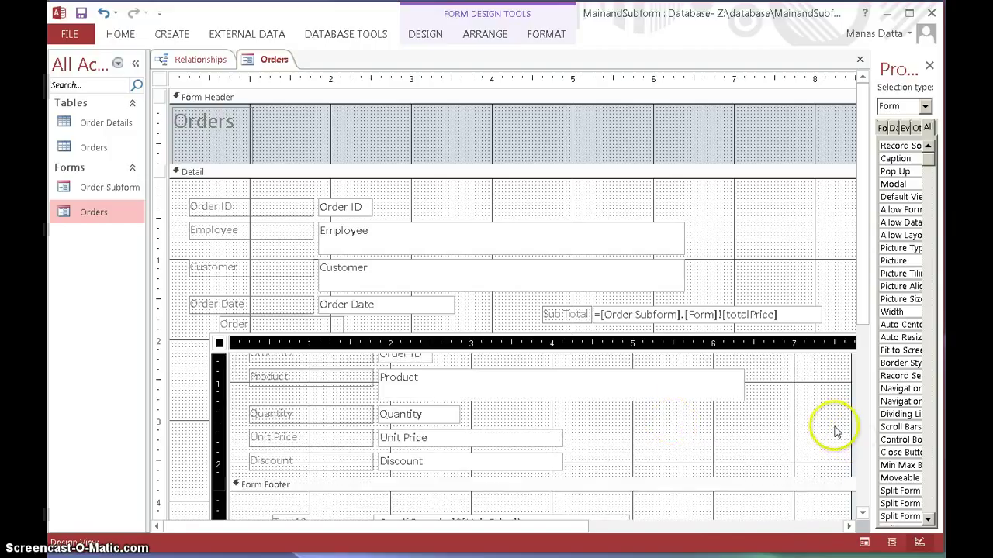
{"action": "left_click", "coordinate": [836, 432]}
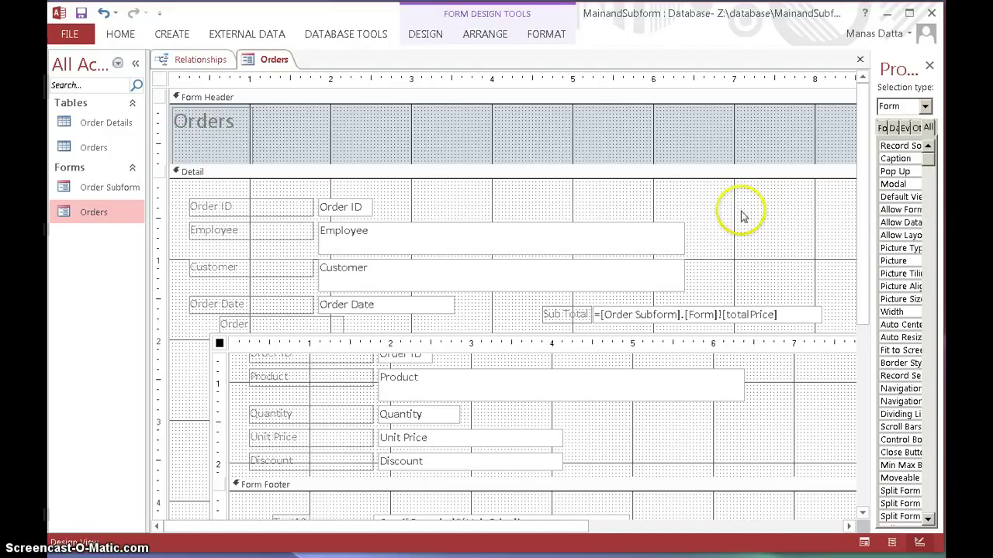
Save the Orders form design
{"action": "right_click", "coordinate": [264, 61]}
{"action": "left_click", "coordinate": [291, 72]}
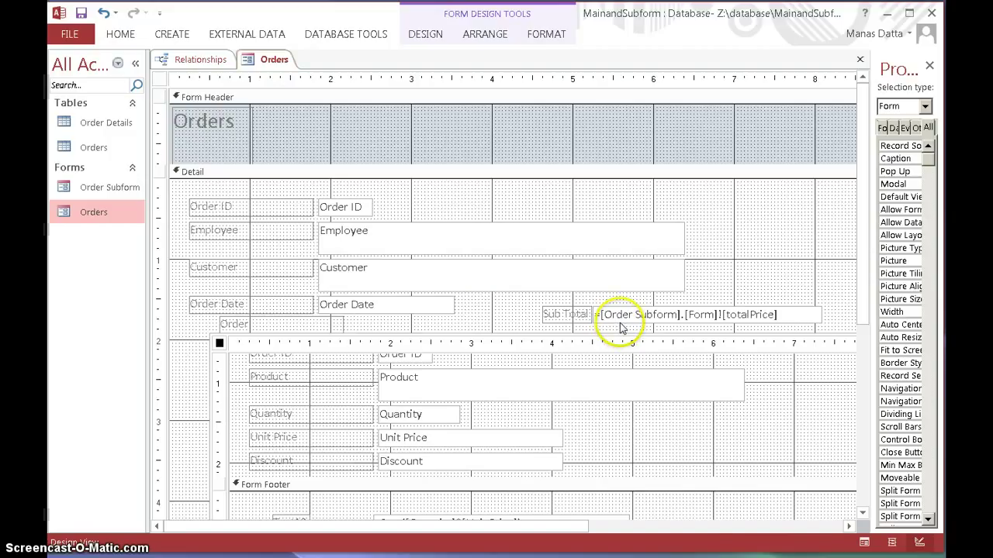
{"action": "right_click", "coordinate": [260, 62]}
View the Orders form in Form View, with Sub Total reading 1505, then switch to Layout View
{"action": "left_click", "coordinate": [304, 140]}
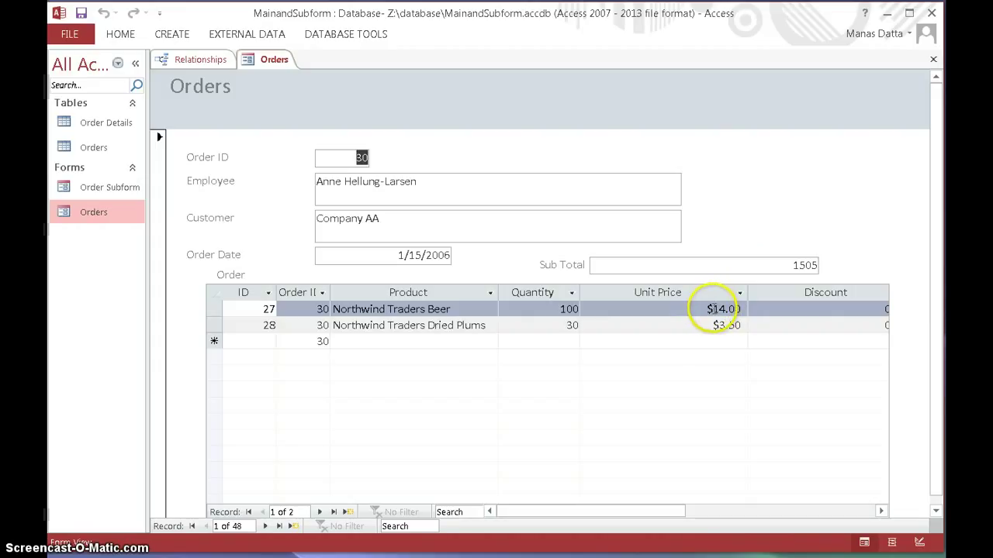
{"action": "right_click", "coordinate": [276, 62]}
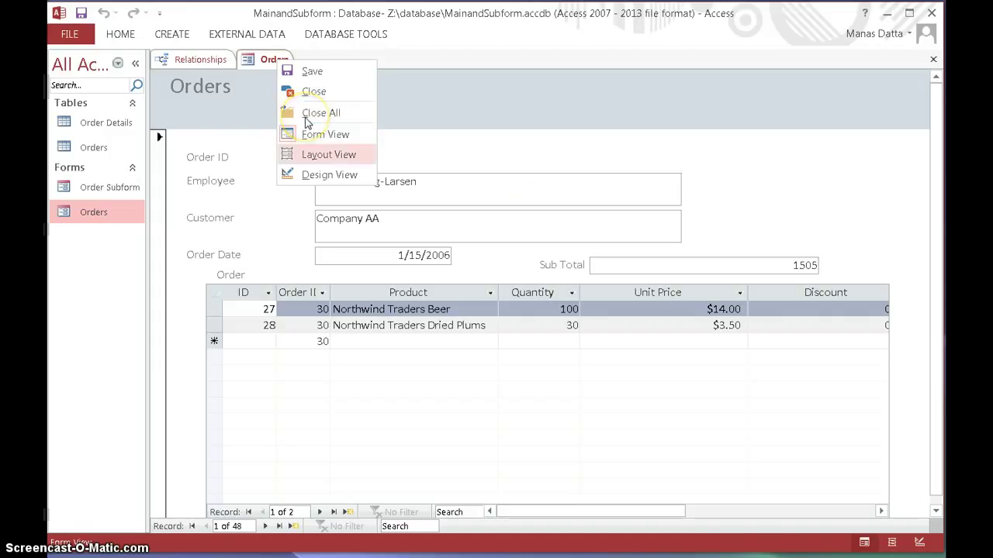
{"action": "left_click", "coordinate": [310, 154]}
{"action": "right_click", "coordinate": [270, 59]}
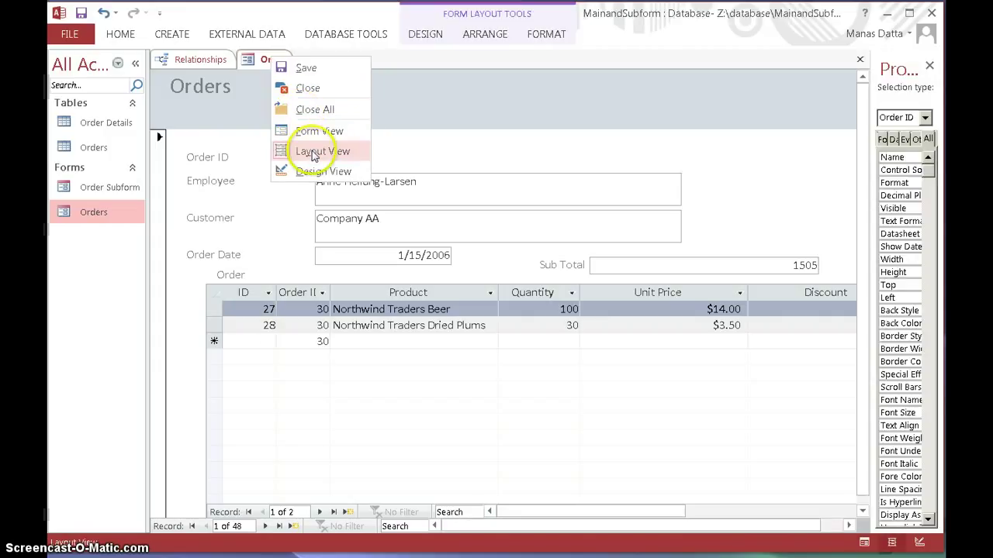
In Design View, set the Sub Total text box's Format property to Currency
{"action": "left_click", "coordinate": [308, 171]}
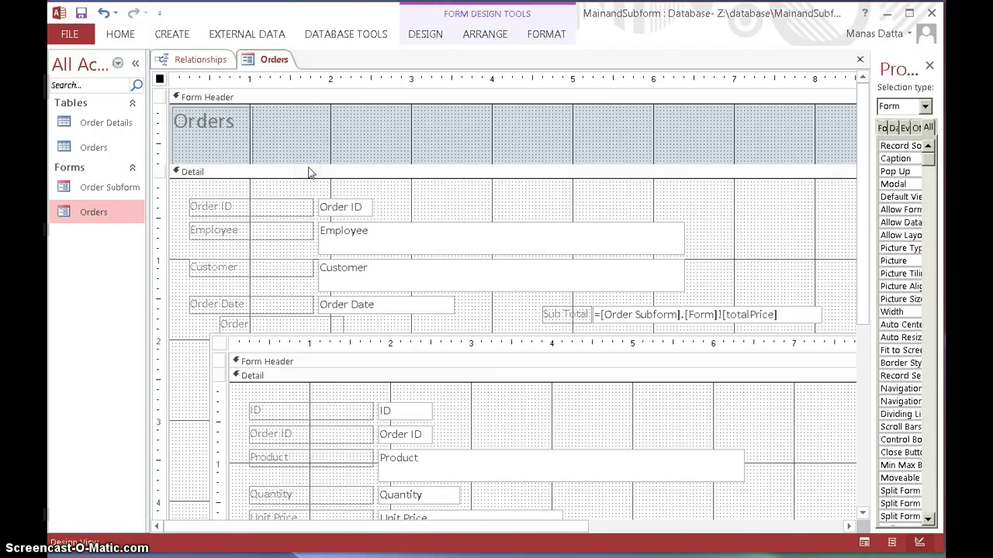
{"action": "left_click", "coordinate": [625, 304]}
{"action": "left_click", "coordinate": [616, 326]}
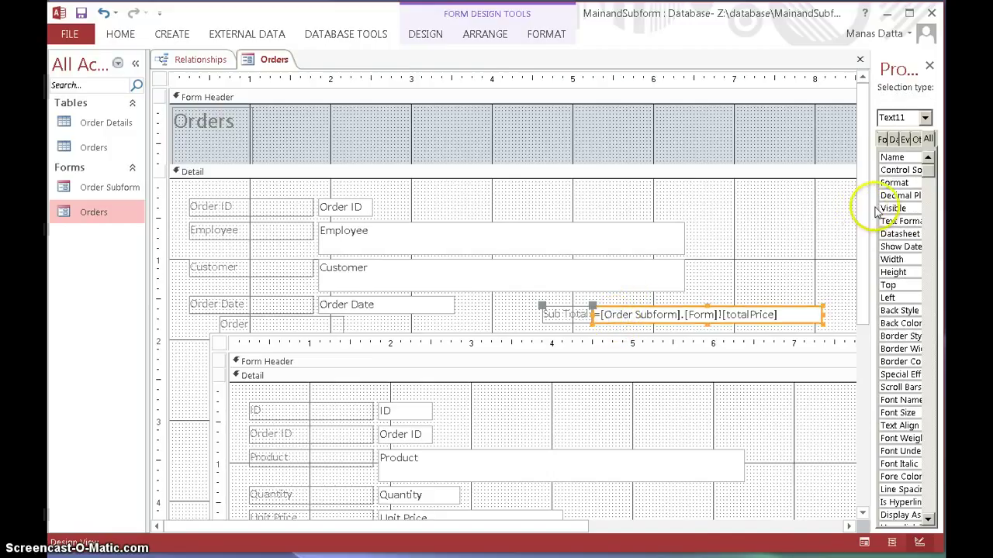
{"action": "left_click_drag", "start_coordinate": [867, 211], "coordinate": [756, 215]}
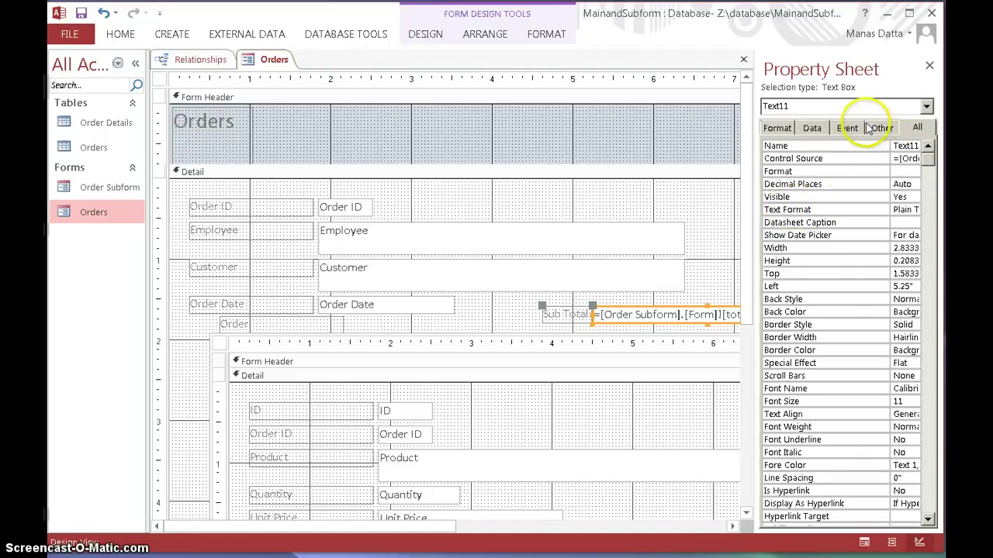
{"action": "left_click", "coordinate": [907, 172]}
{"action": "left_click", "coordinate": [912, 172]}
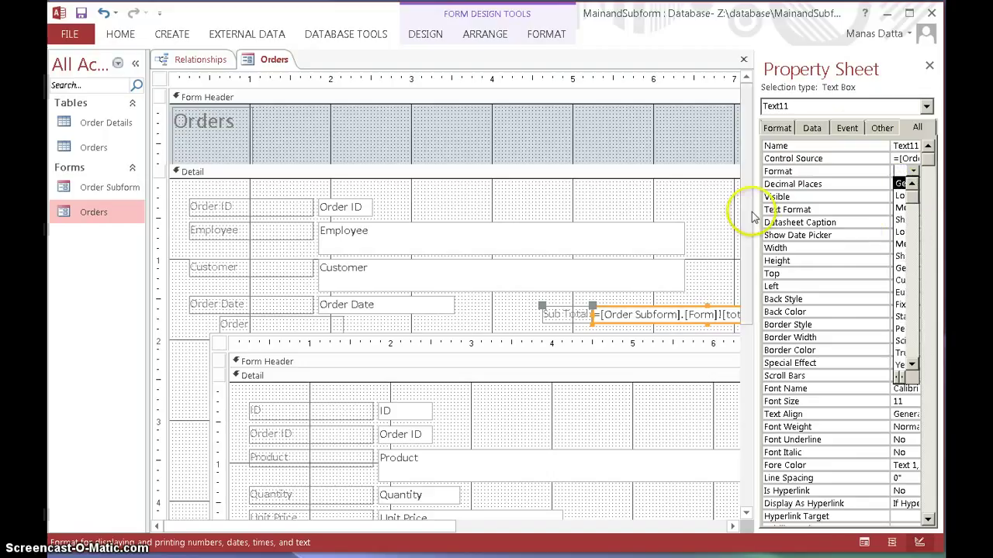
{"action": "left_click_drag", "start_coordinate": [751, 210], "coordinate": [631, 211]}
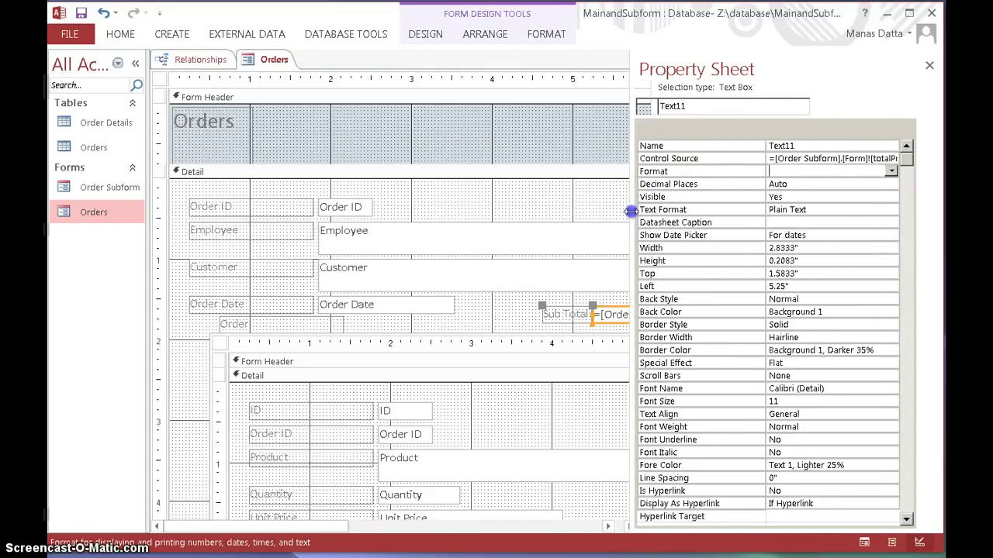
{"action": "left_click", "coordinate": [912, 172]}
{"action": "left_click", "coordinate": [783, 275]}
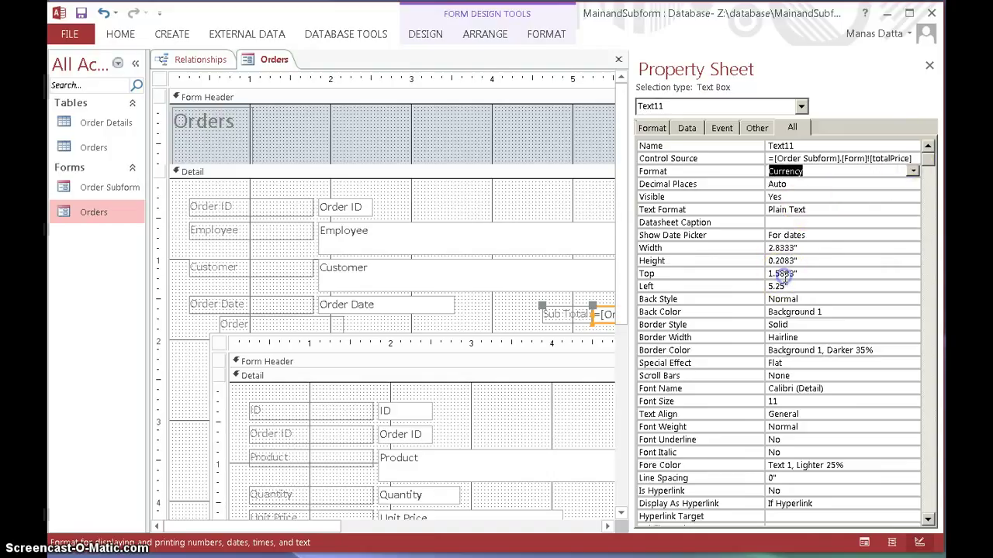
{"action": "left_click", "coordinate": [785, 273]}
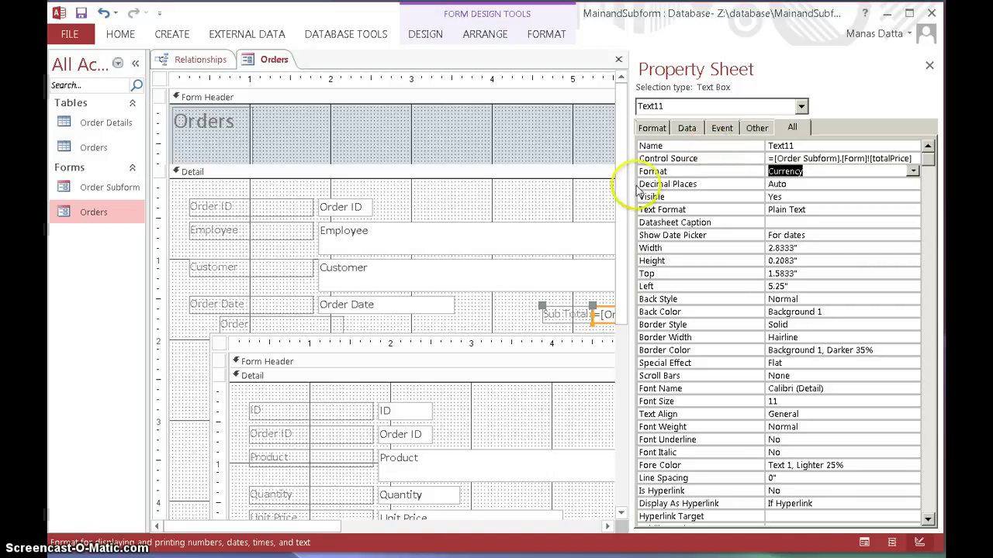
{"action": "left_click_drag", "start_coordinate": [630, 187], "coordinate": [846, 187]}
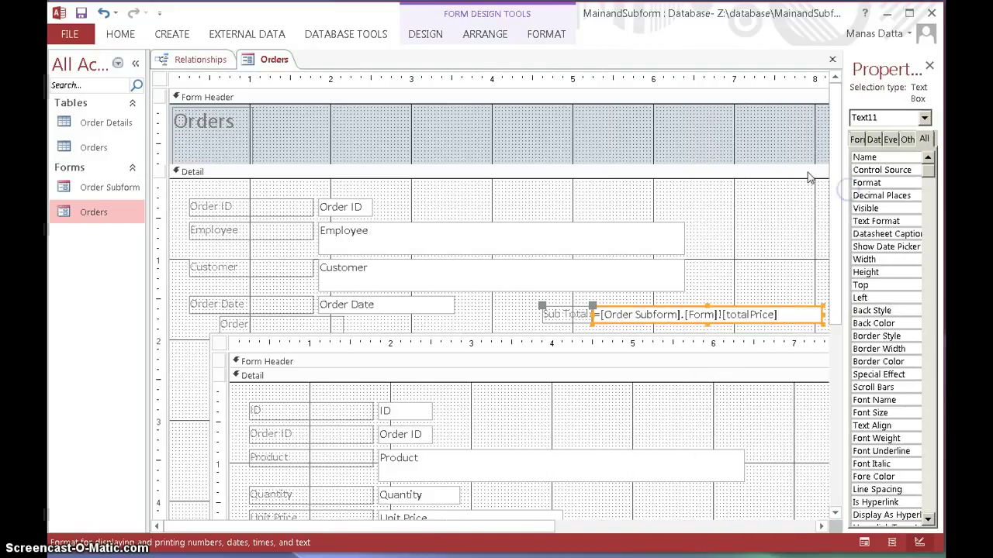
Open the Orders form in Form View and step forward through several orders
{"action": "right_click", "coordinate": [273, 61]}
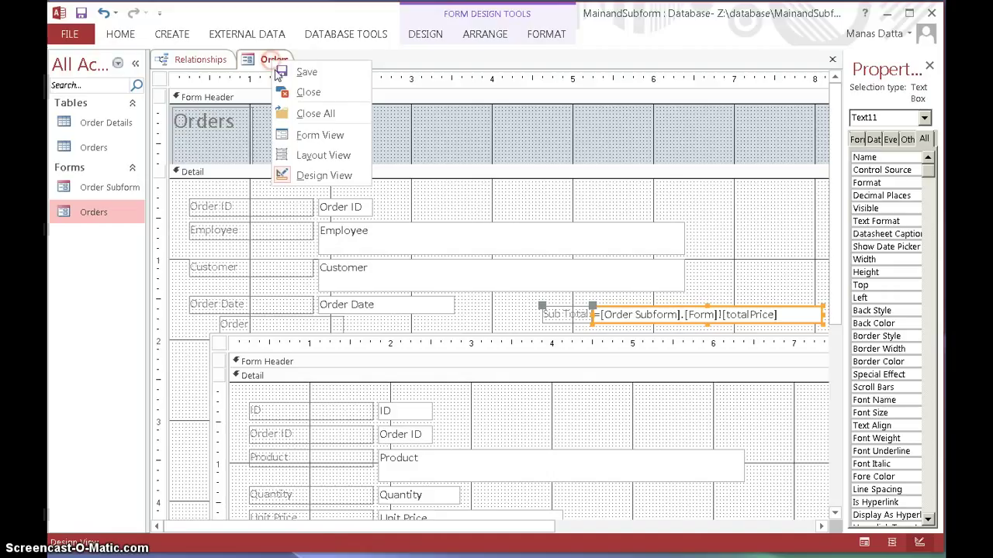
{"action": "left_click", "coordinate": [299, 135]}
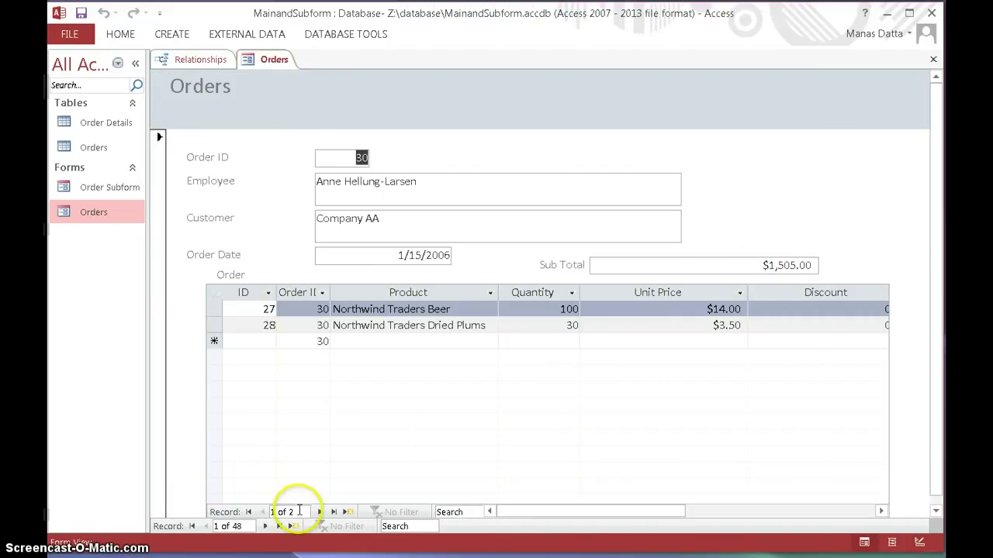
{"action": "left_click", "coordinate": [265, 526]}
{"action": "left_click", "coordinate": [265, 526]}
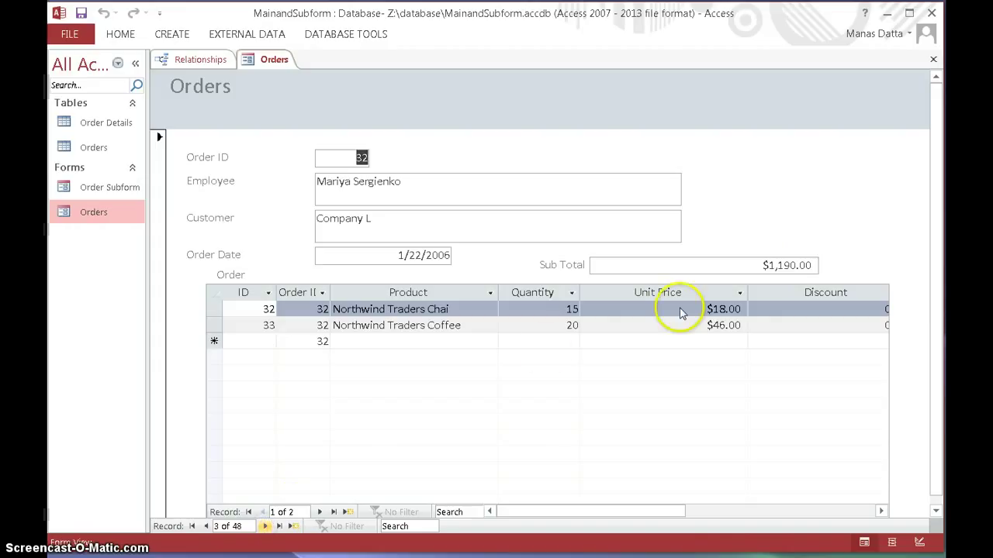
{"action": "left_click", "coordinate": [265, 526]}
{"action": "left_click", "coordinate": [264, 526]}
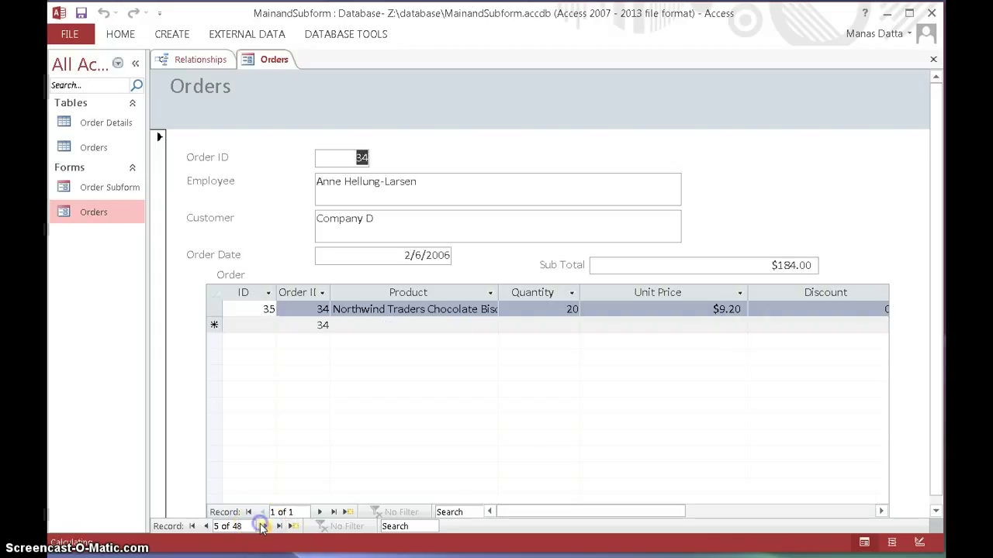
{"action": "left_click", "coordinate": [264, 526]}
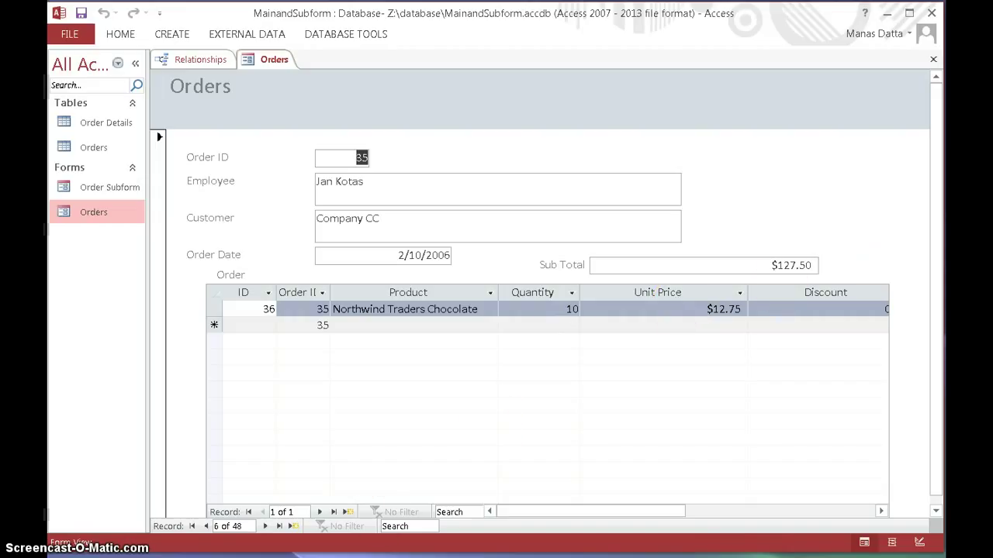
Browse further orders, then go back one to order 42 showing $562.00
{"action": "left_click", "coordinate": [266, 526]}
{"action": "left_click", "coordinate": [266, 528]}
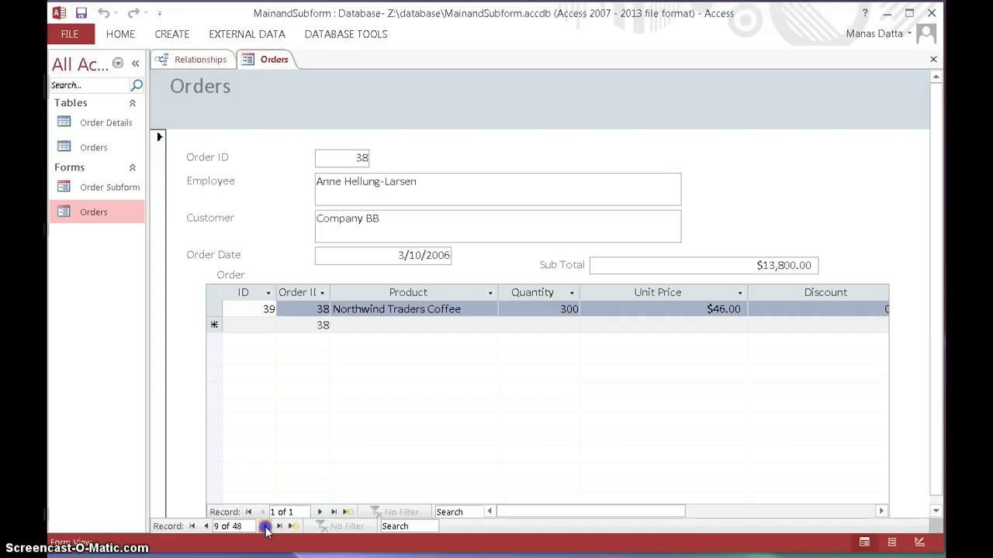
{"action": "left_click", "coordinate": [266, 528]}
{"action": "left_click", "coordinate": [266, 528]}
{"action": "left_click", "coordinate": [266, 529]}
{"action": "left_click", "coordinate": [266, 528]}
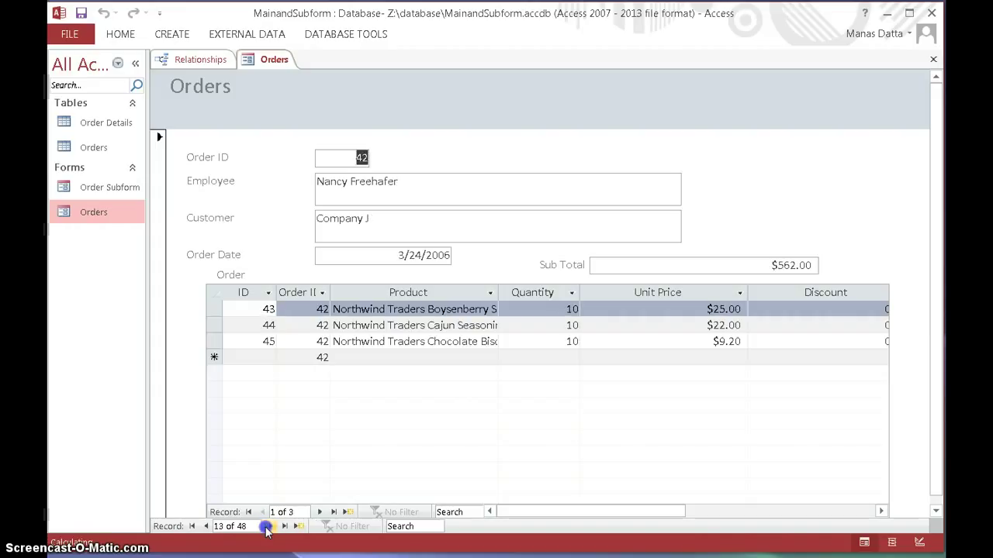
{"action": "left_click", "coordinate": [266, 528]}
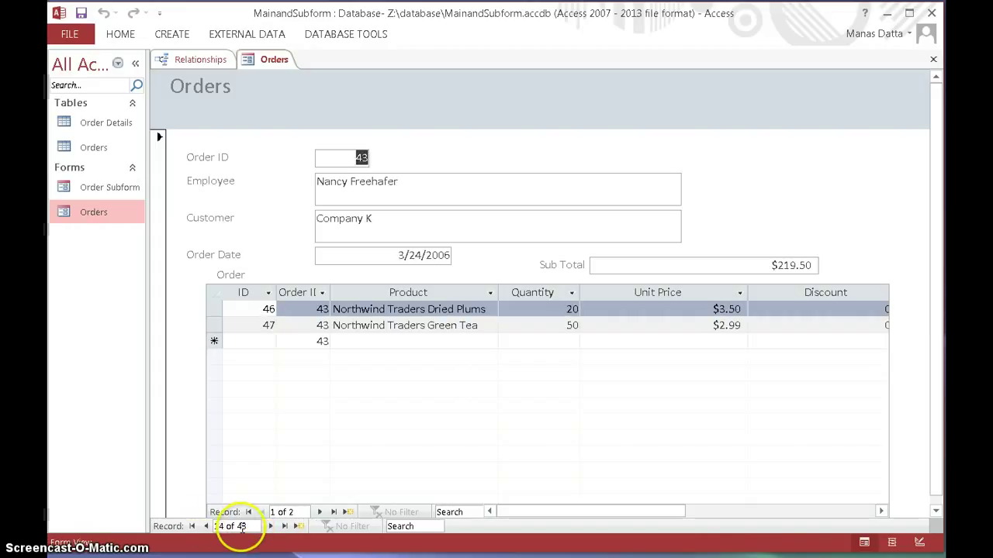
{"action": "left_click", "coordinate": [206, 526]}
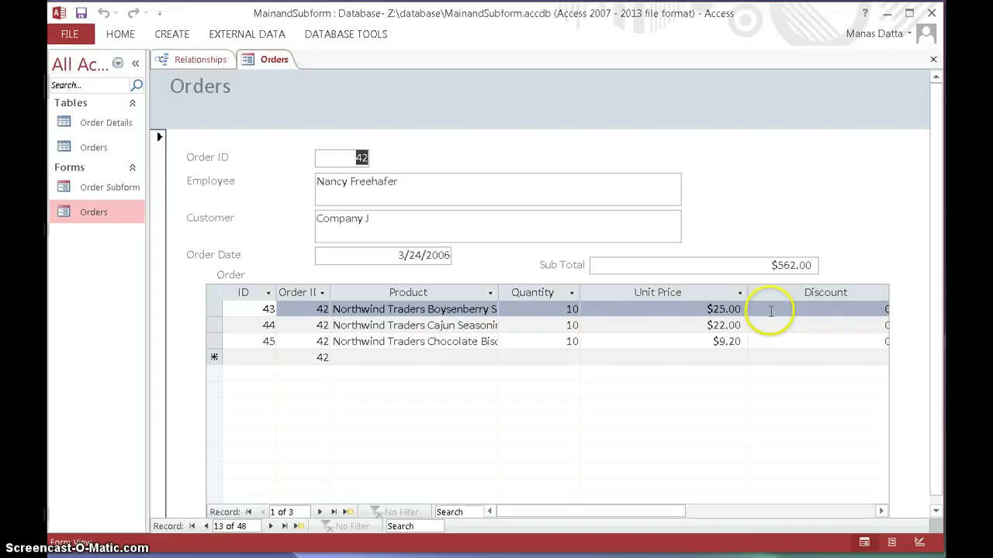